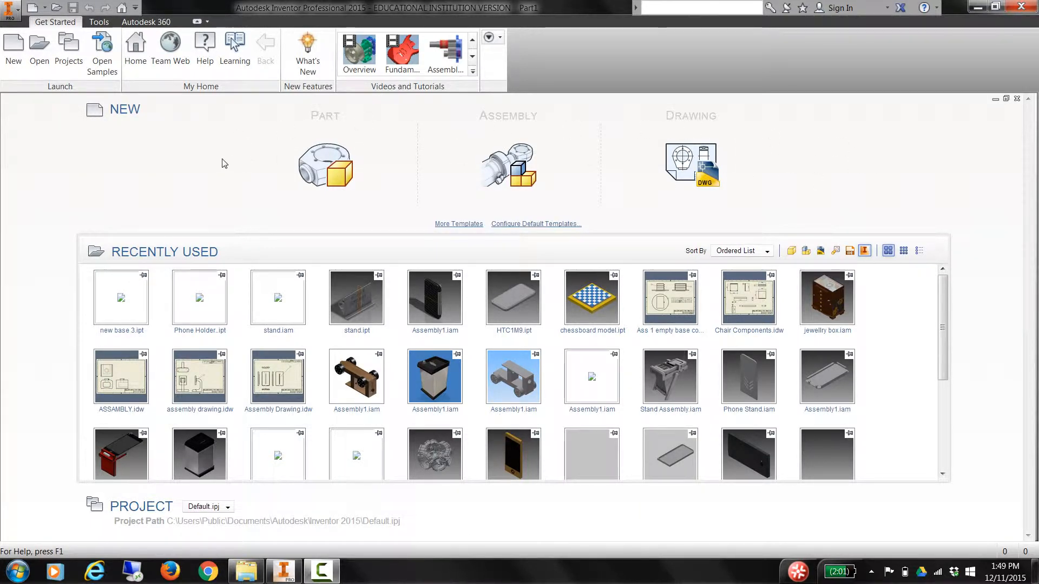
Step: Create a new part from the metric Standard (mm).ipt template, dismissing the Windows colour scheme message
click(15, 50)
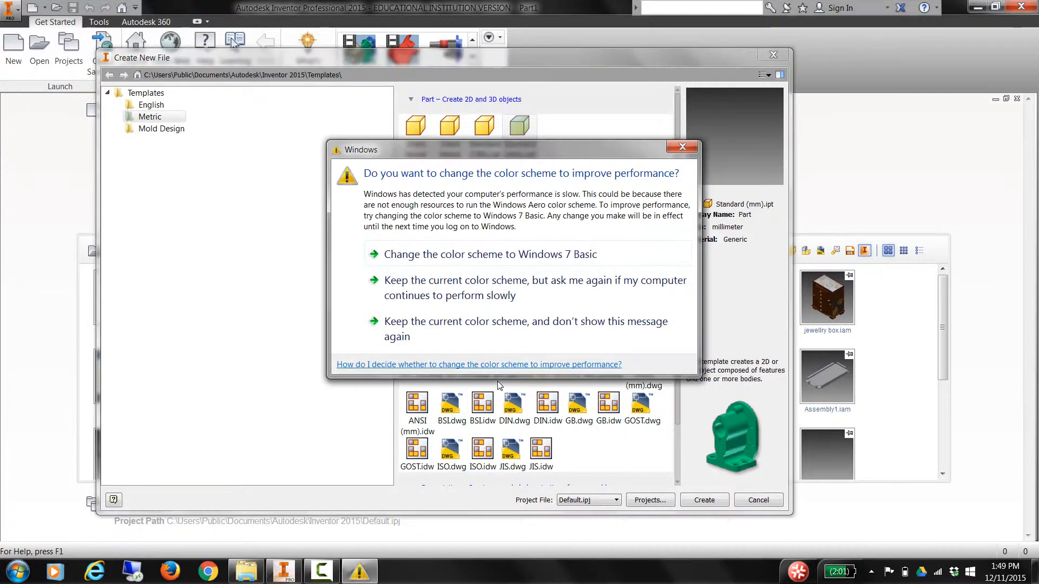
click(686, 148)
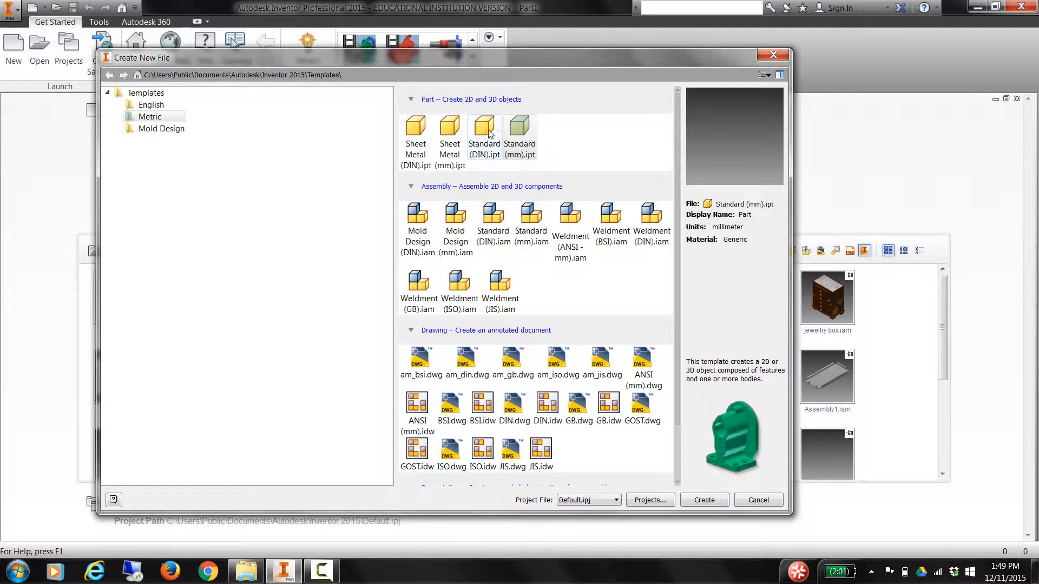
double_click(520, 135)
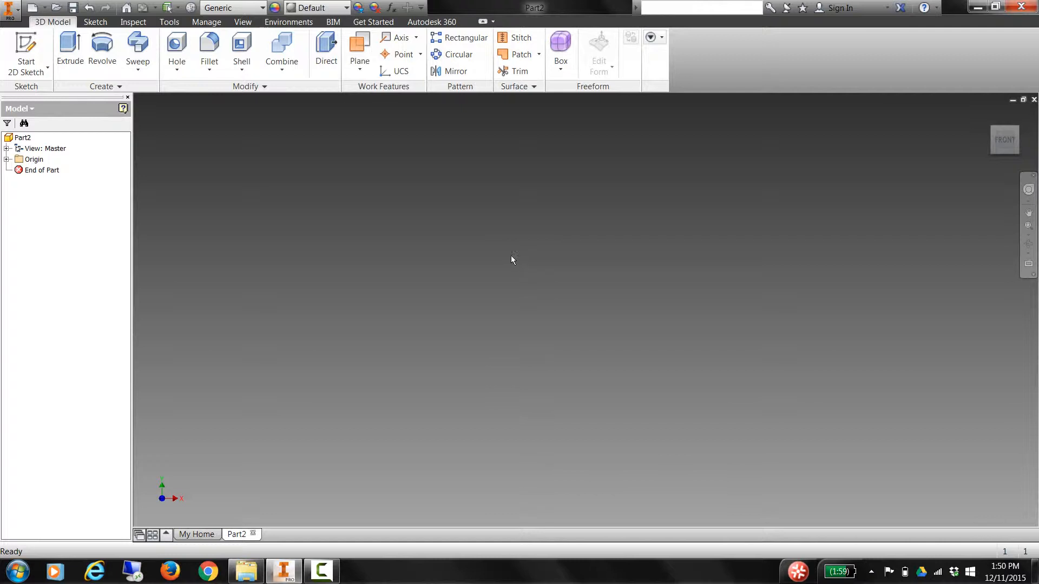
Step: Start a 2D sketch on the XY plane and draw a 40 mm diameter circle centred on the origin
click(26, 48)
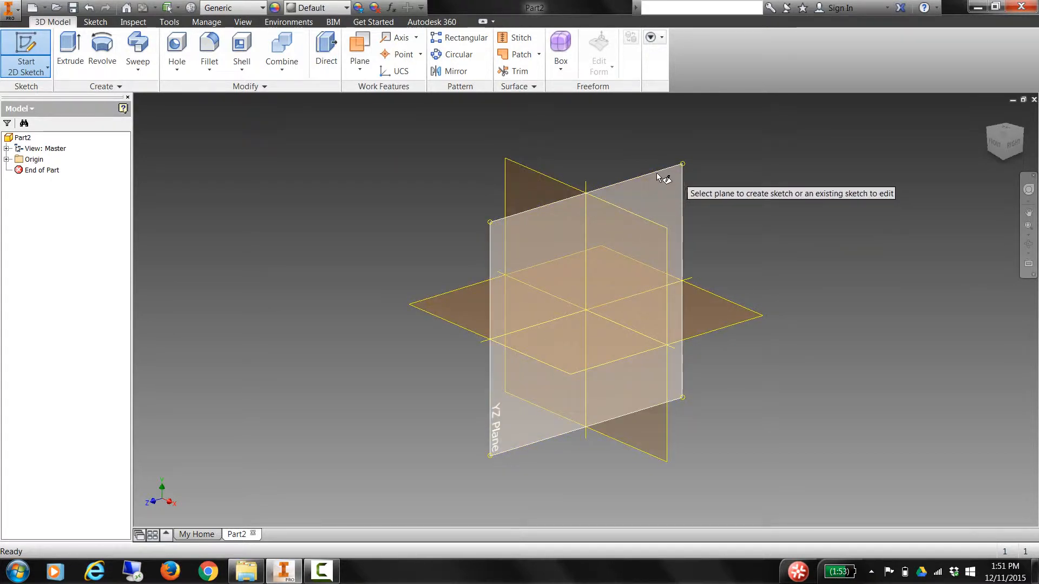
click(653, 233)
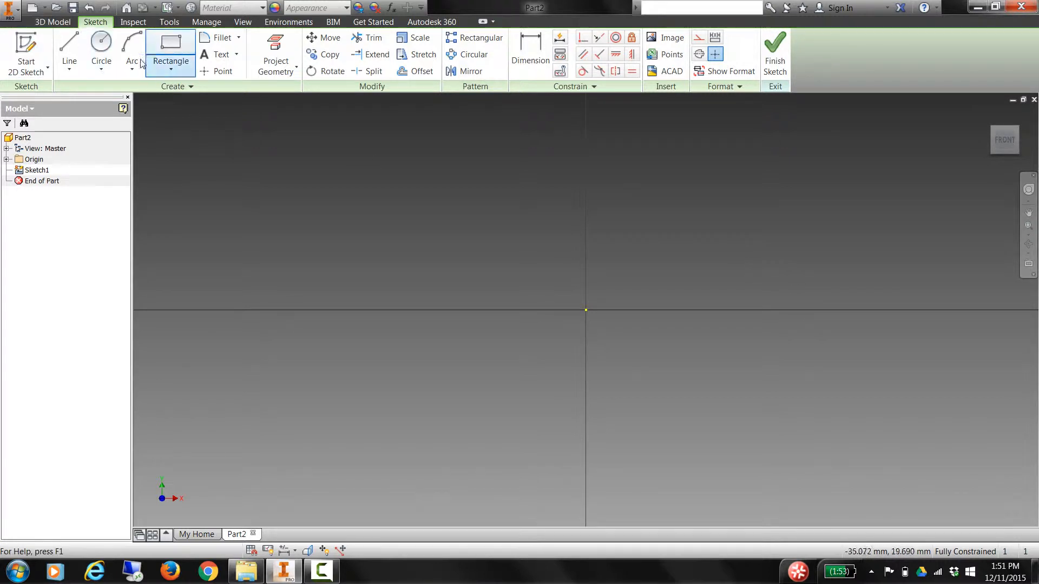
click(101, 46)
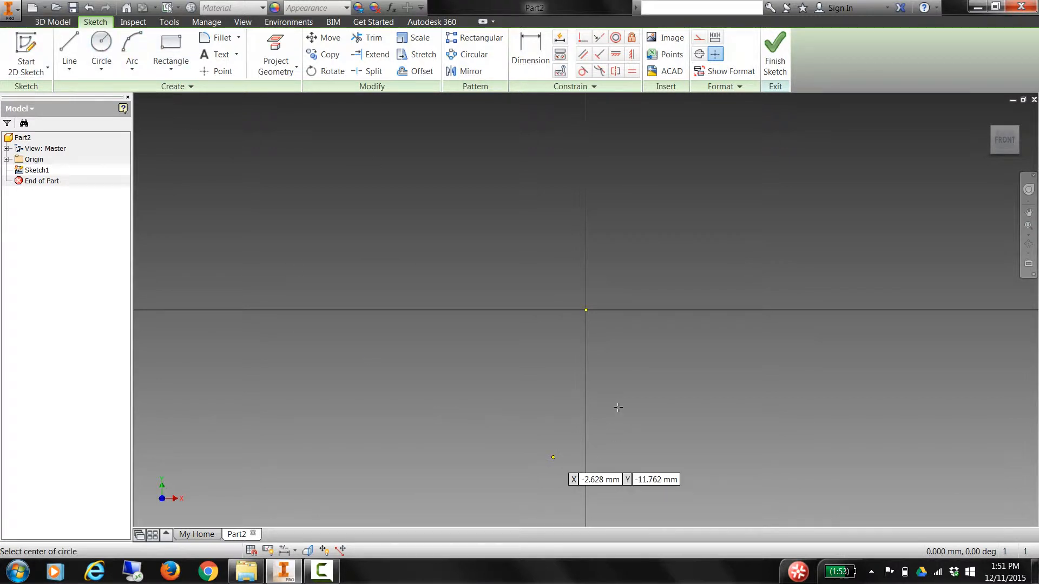
click(586, 310)
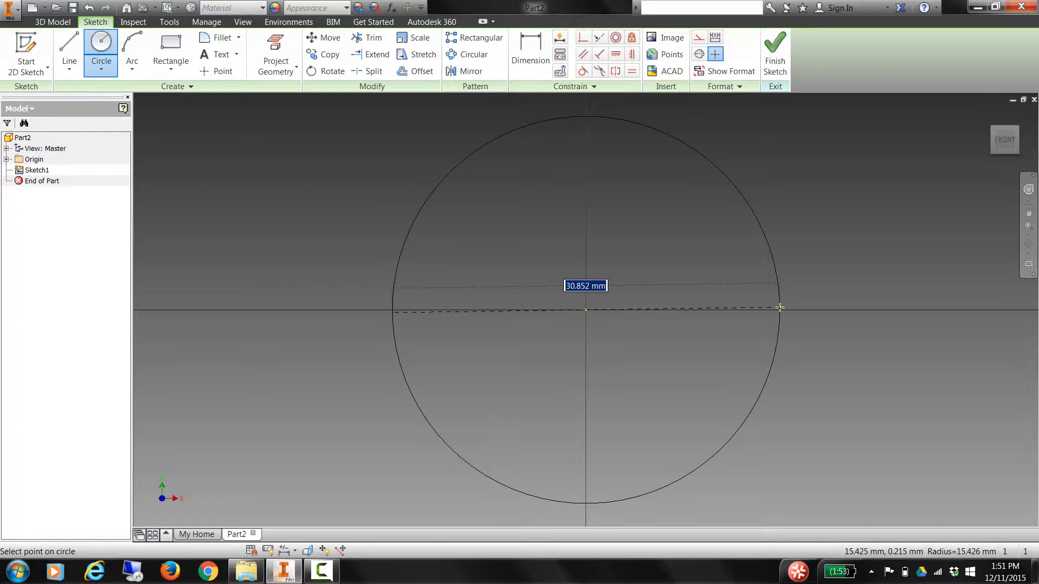
text(40)
key(Return)
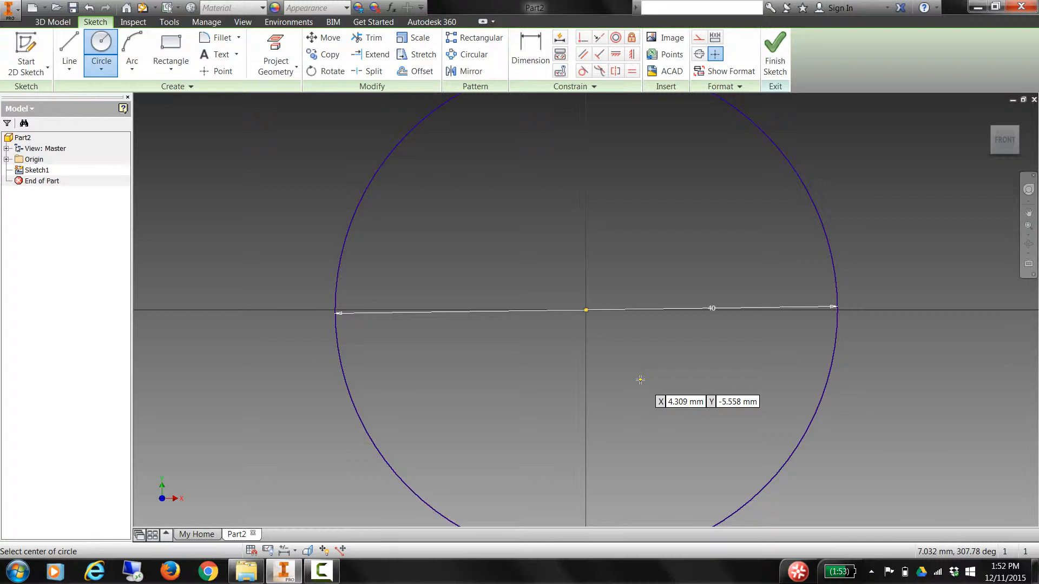
Step: Draw a second circle about 27.3 mm in diameter, concentric with and inside the 40 mm circle
click(586, 310)
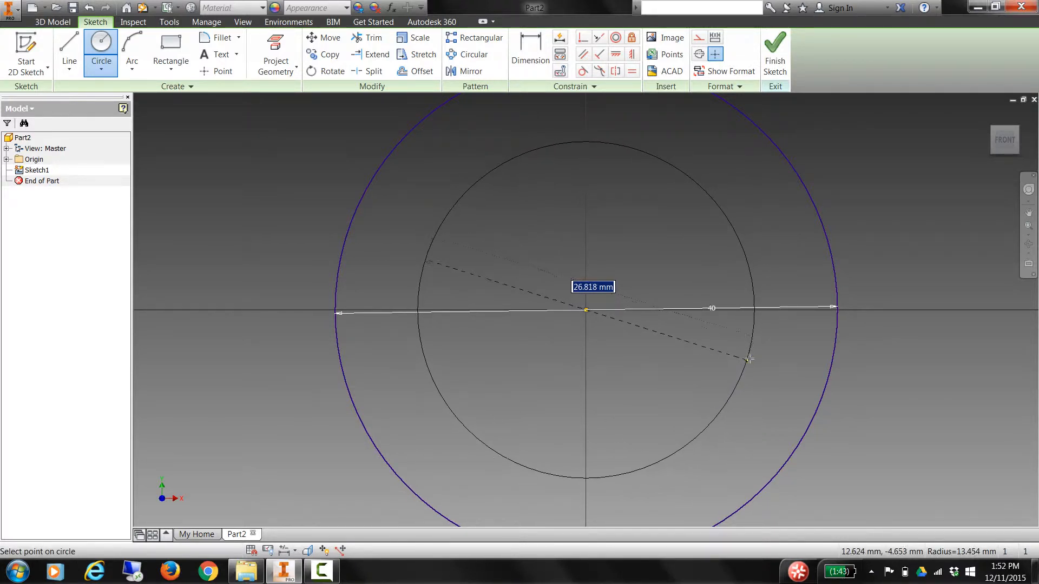
click(750, 359)
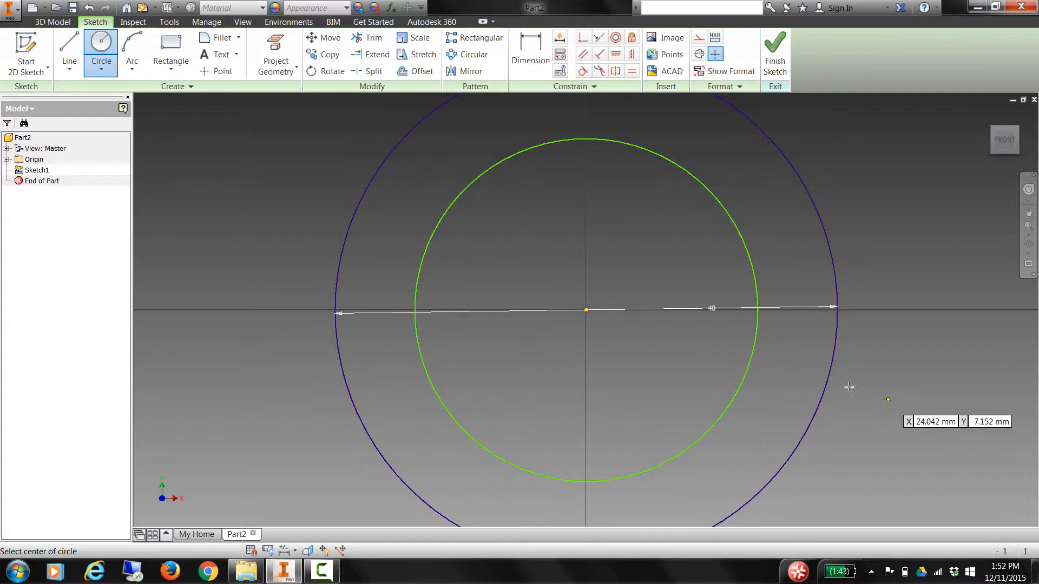
right_click(872, 366)
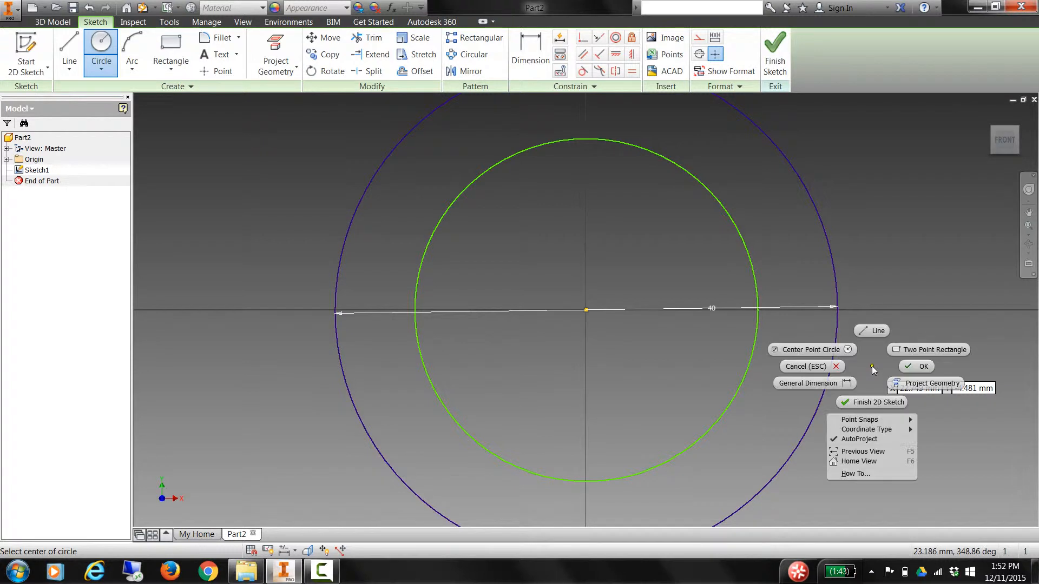
click(924, 366)
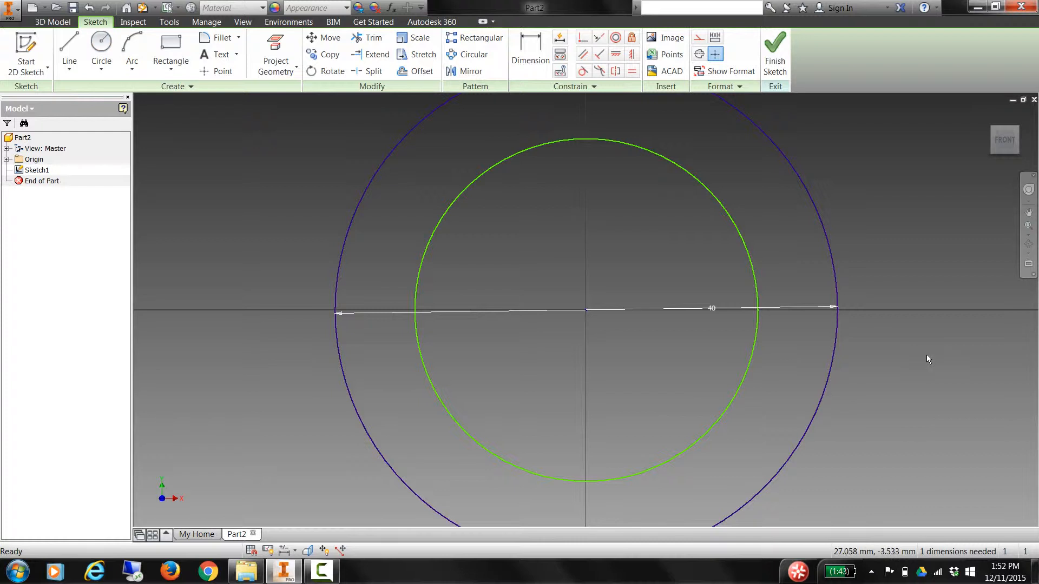
Step: Dimension the inner circle's diameter as 30 mm and finish the sketch
middle_drag(902, 352, 900, 362)
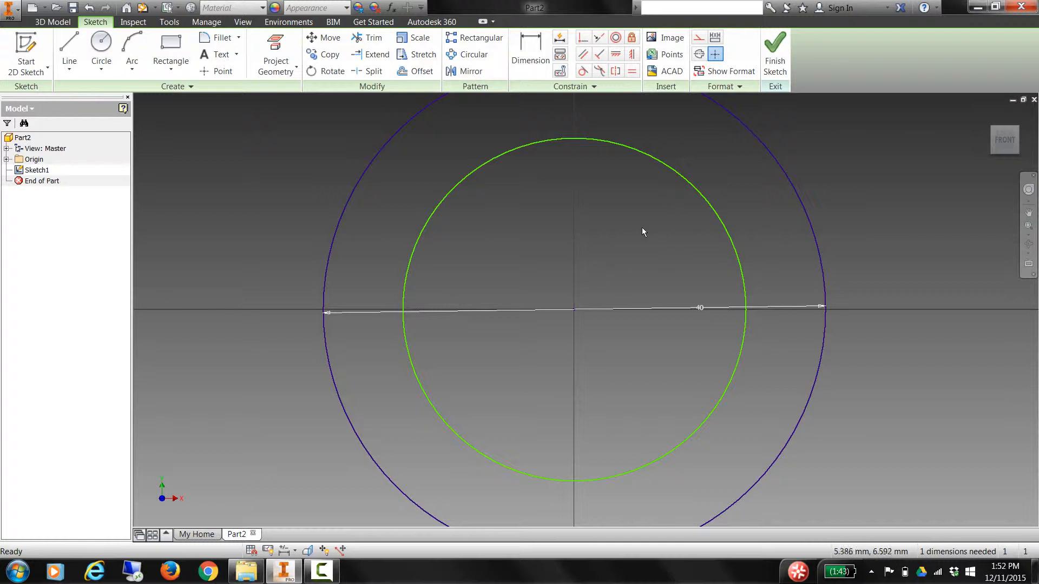
key(d)
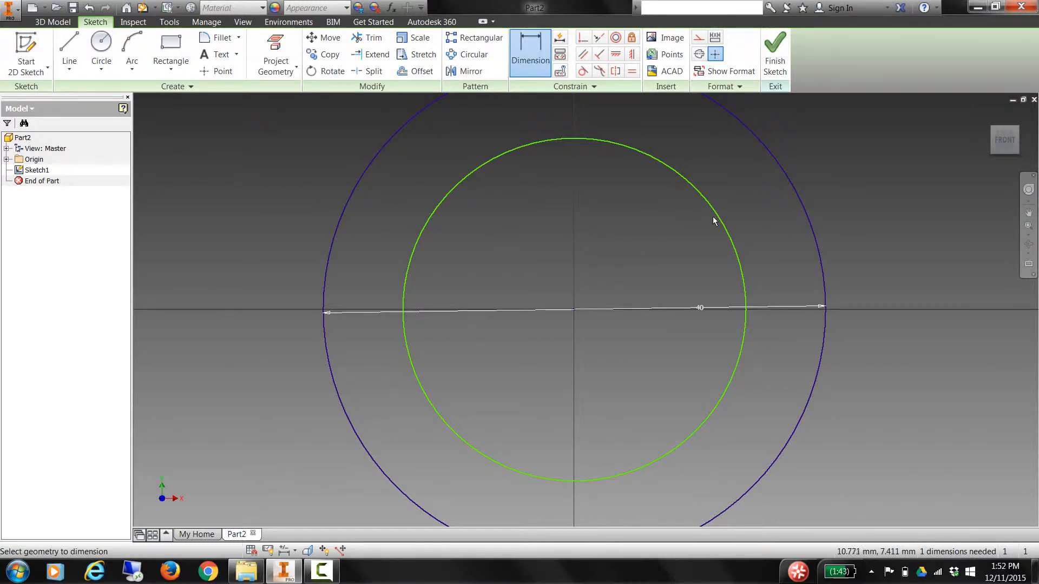
click(717, 218)
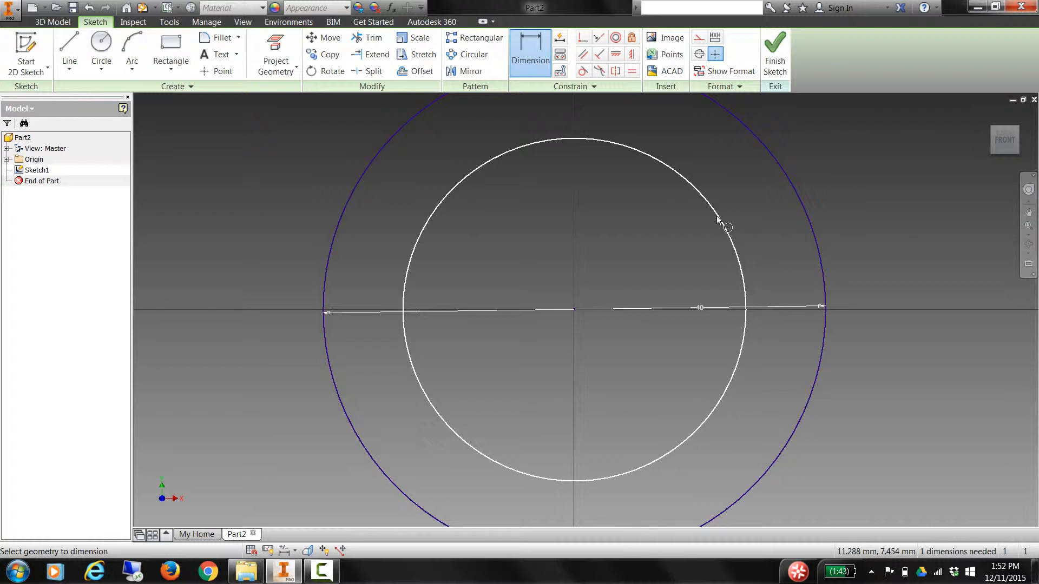
click(719, 215)
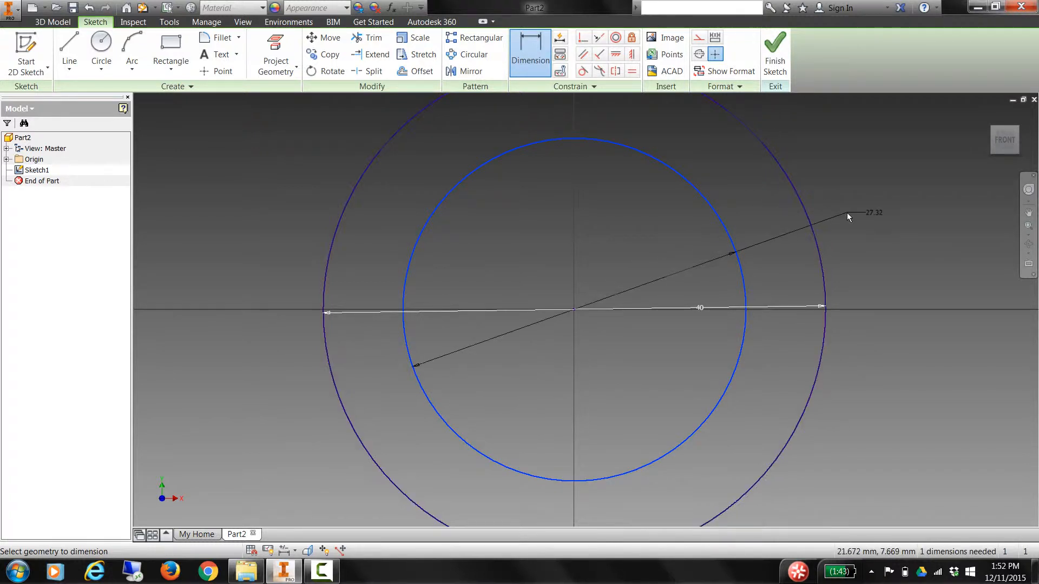
click(856, 210)
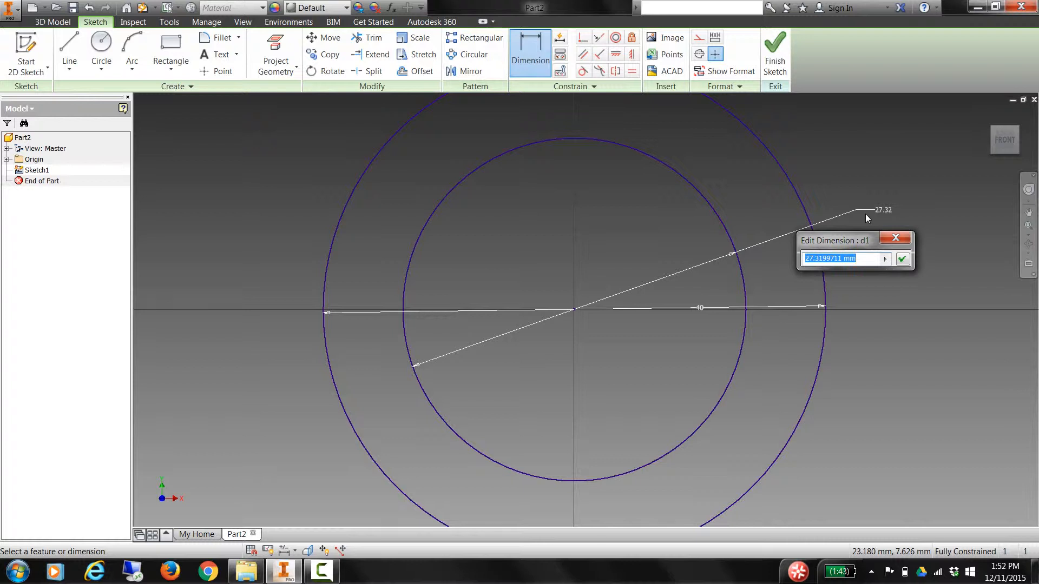
text(30)
key(Return)
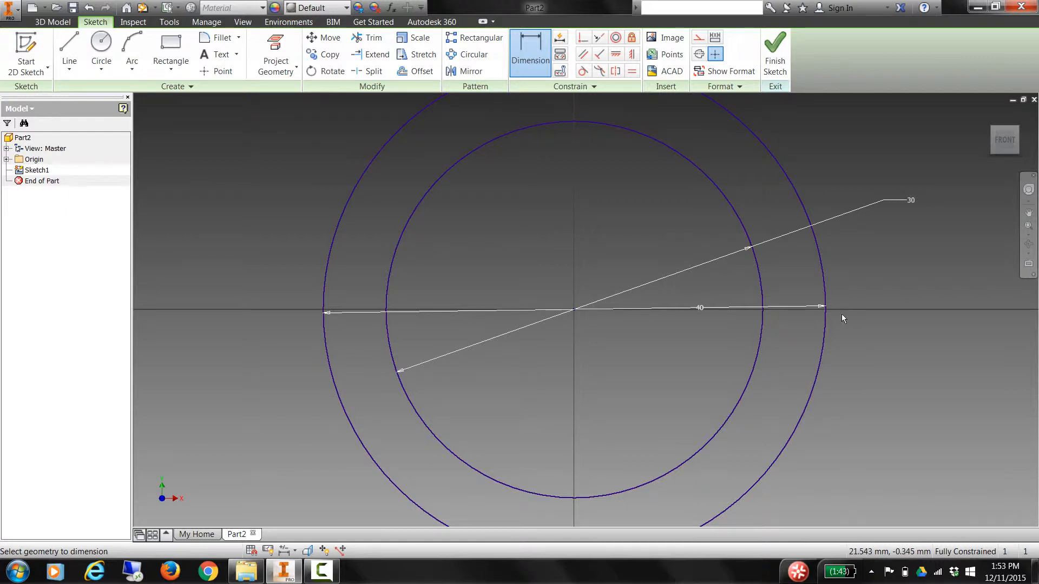
middle_drag(840, 316, 831, 300)
scroll(761, 285, down, 3)
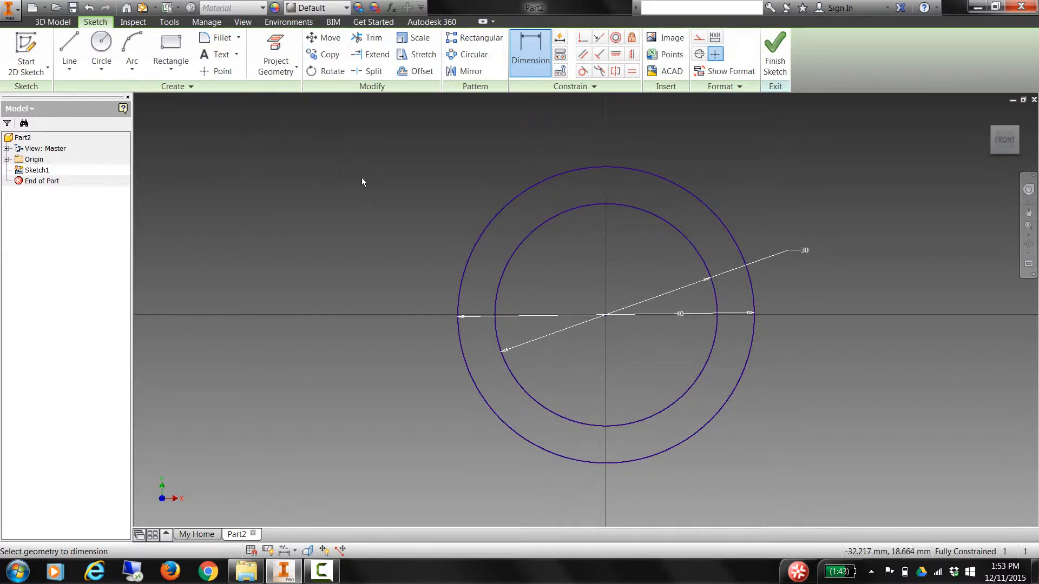
click(777, 45)
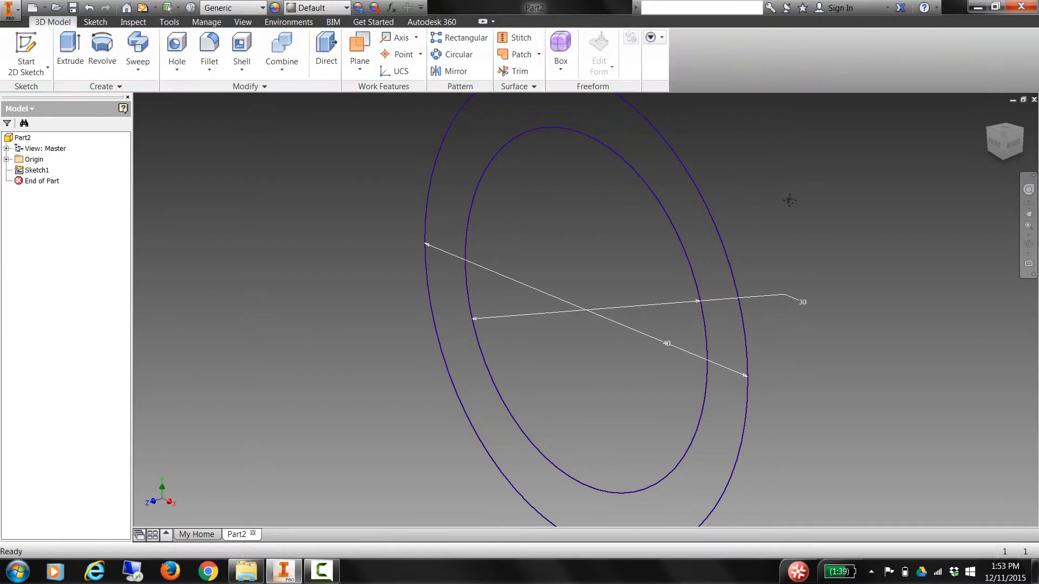
Step: Extrude the ring-shaped profile between the two circles to a distance of 25 mm
scroll(788, 206, up, 2)
scroll(786, 218, down, 4)
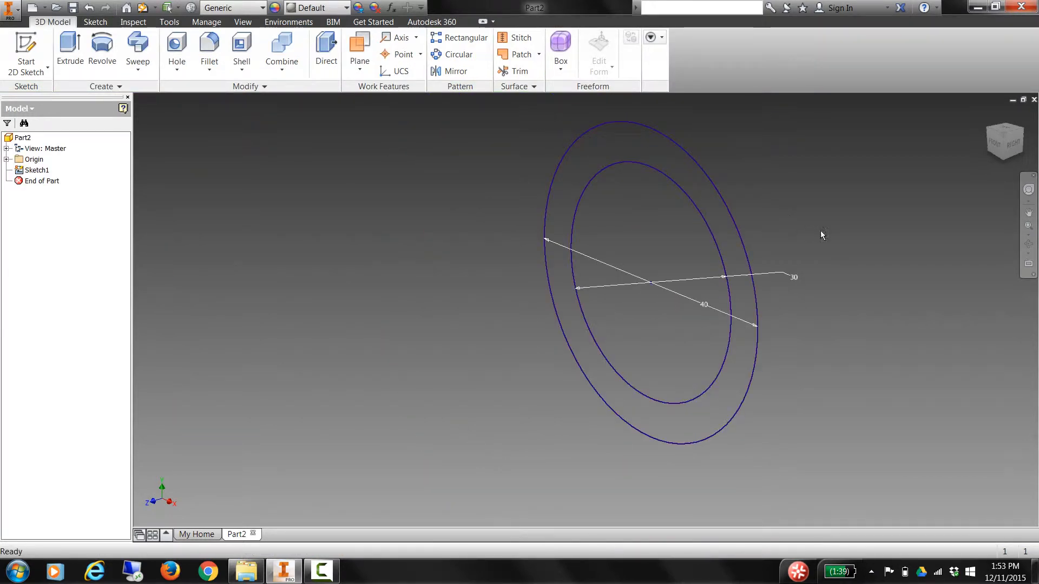
mouse_move(823, 232)
middle_down()
mouse_move(809, 281)
mouse_move(778, 284)
middle_up()
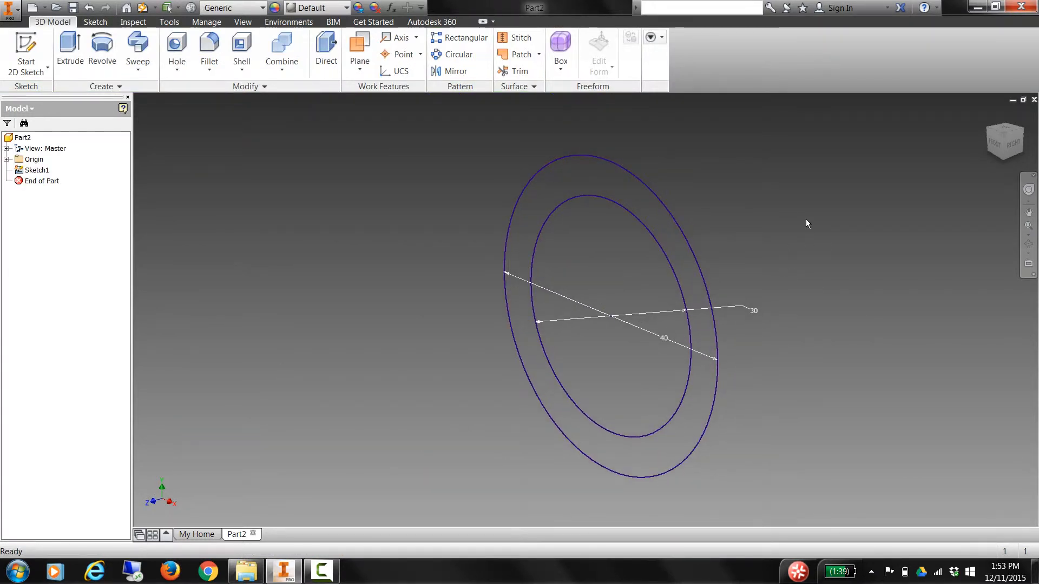
click(70, 52)
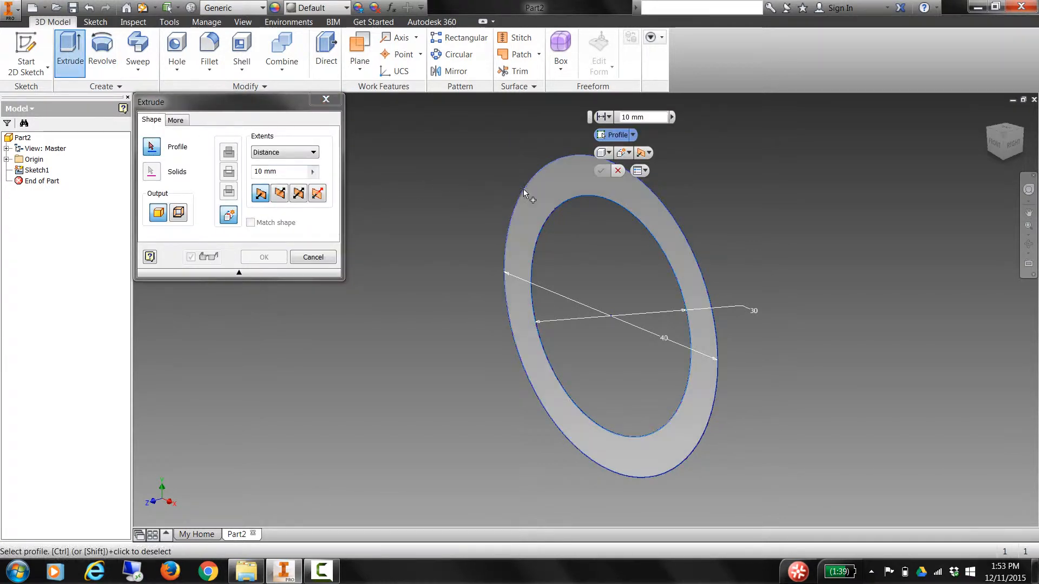
click(537, 195)
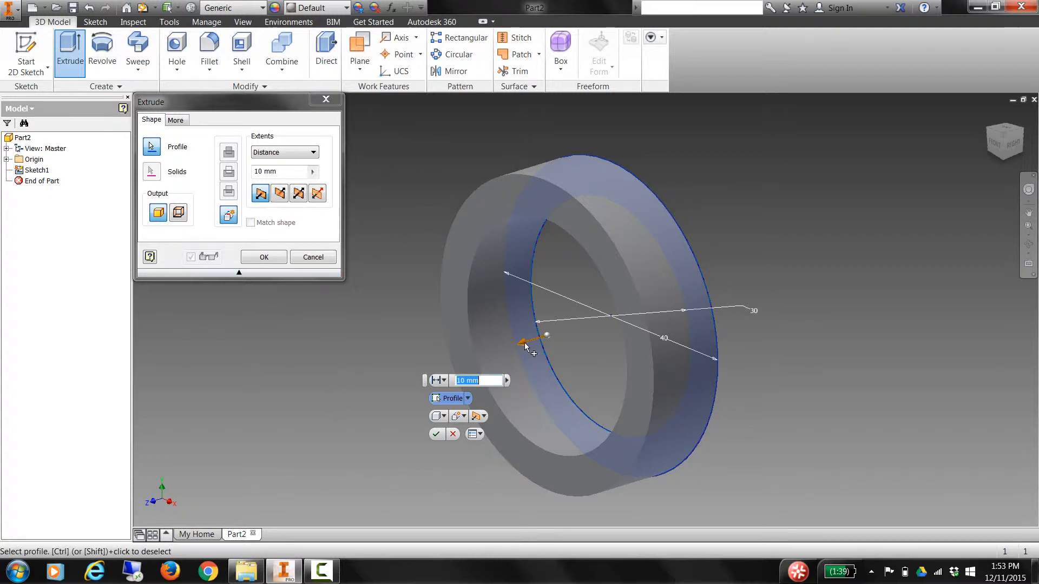
drag(524, 346, 470, 400)
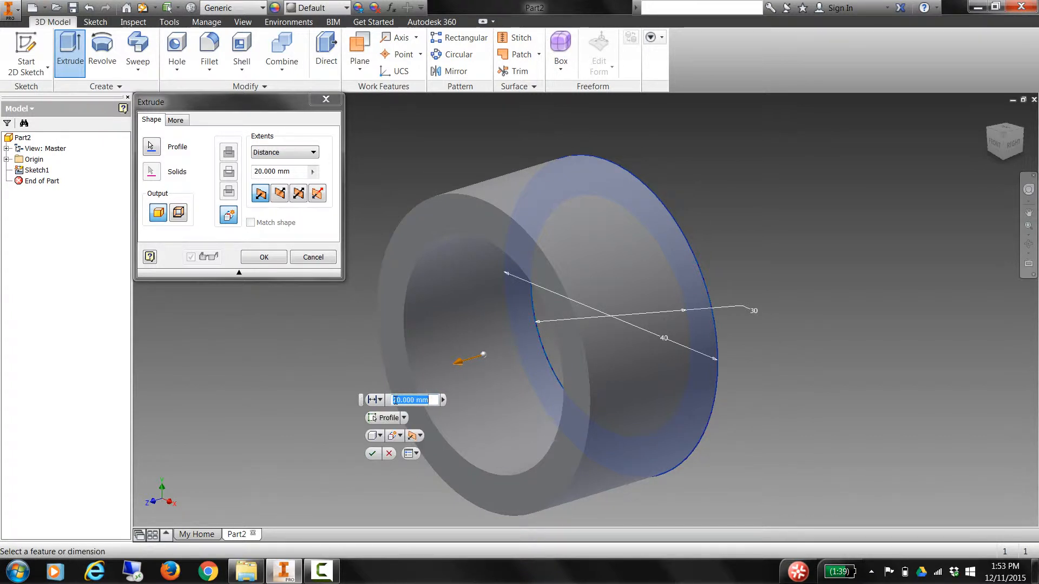
text(25)
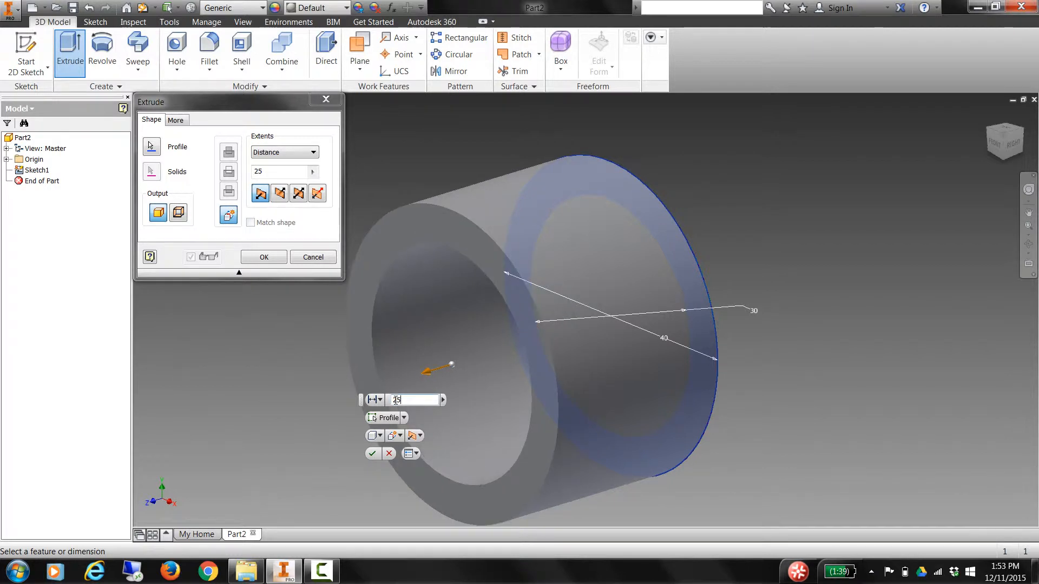
click(264, 258)
middle_drag(416, 368, 482, 348)
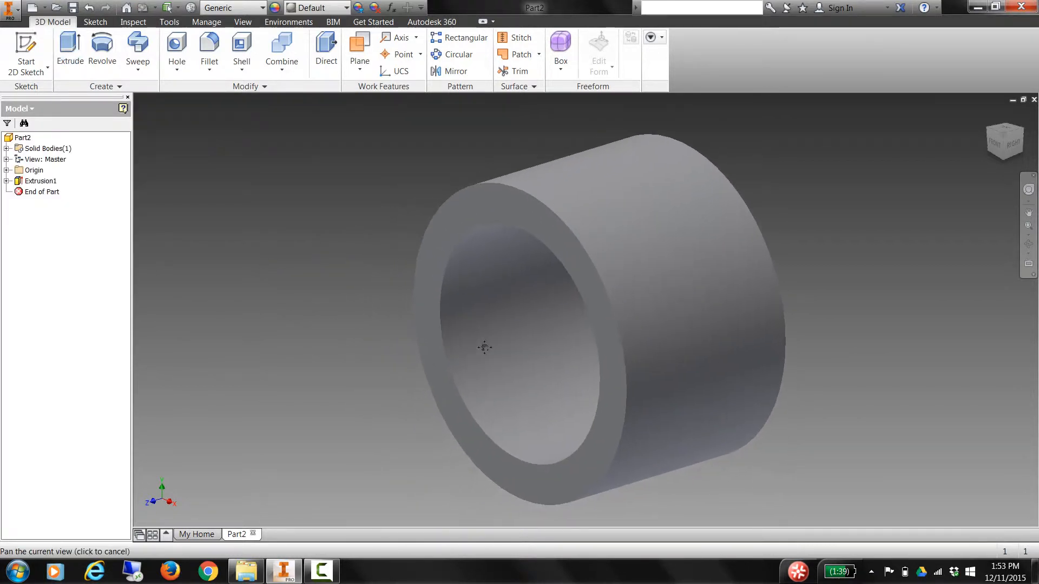
middle_drag(613, 314, 701, 293)
key(Escape)
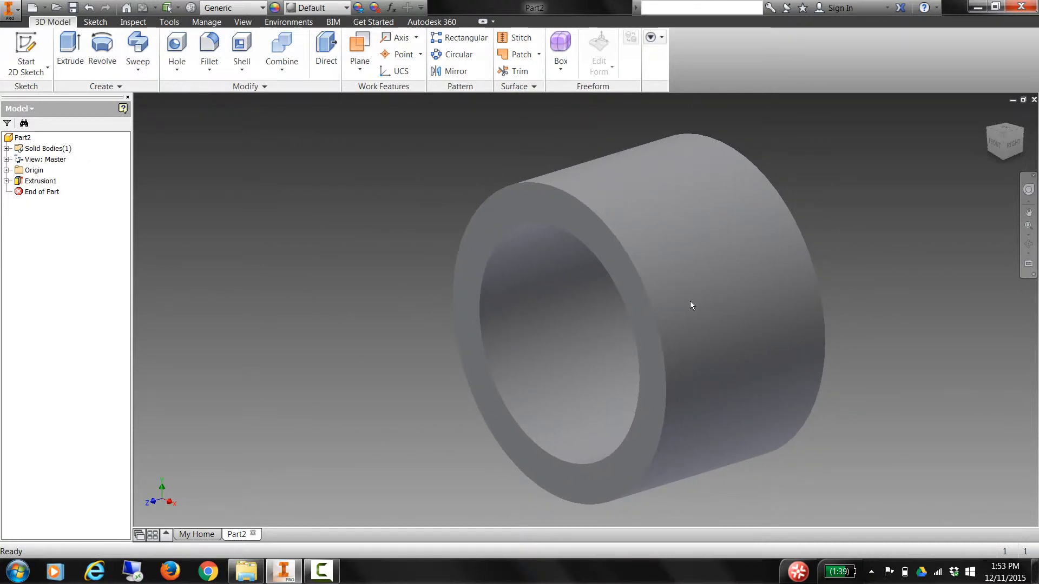
mouse_move(670, 334)
shift+middle_down()
mouse_move(837, 321)
mouse_move(682, 355)
mouse_move(655, 337)
mouse_move(600, 332)
mouse_move(505, 346)
mouse_move(698, 346)
mouse_move(655, 349)
shift+middle_up()
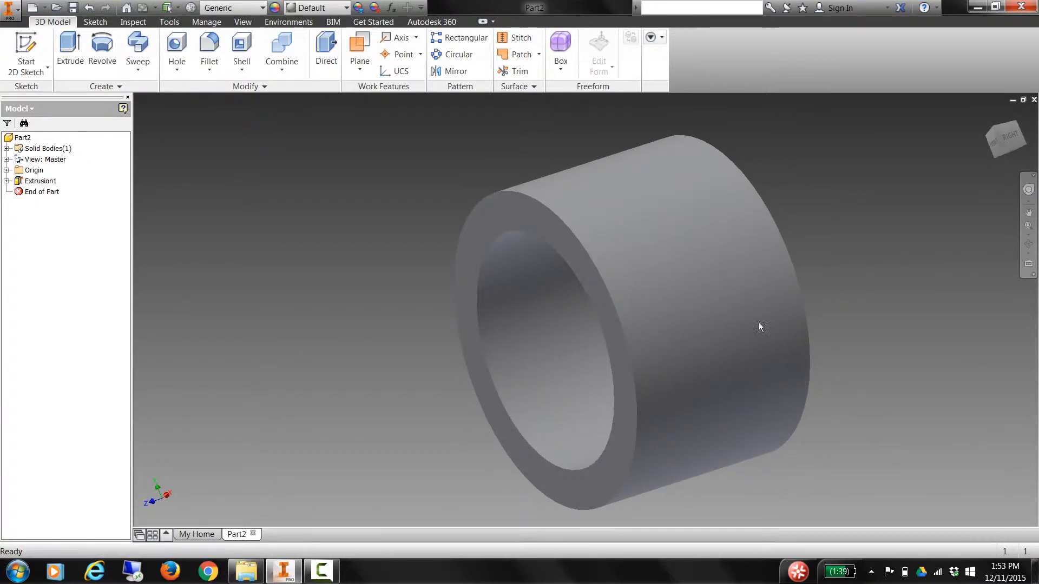
middle_drag(761, 327, 738, 308)
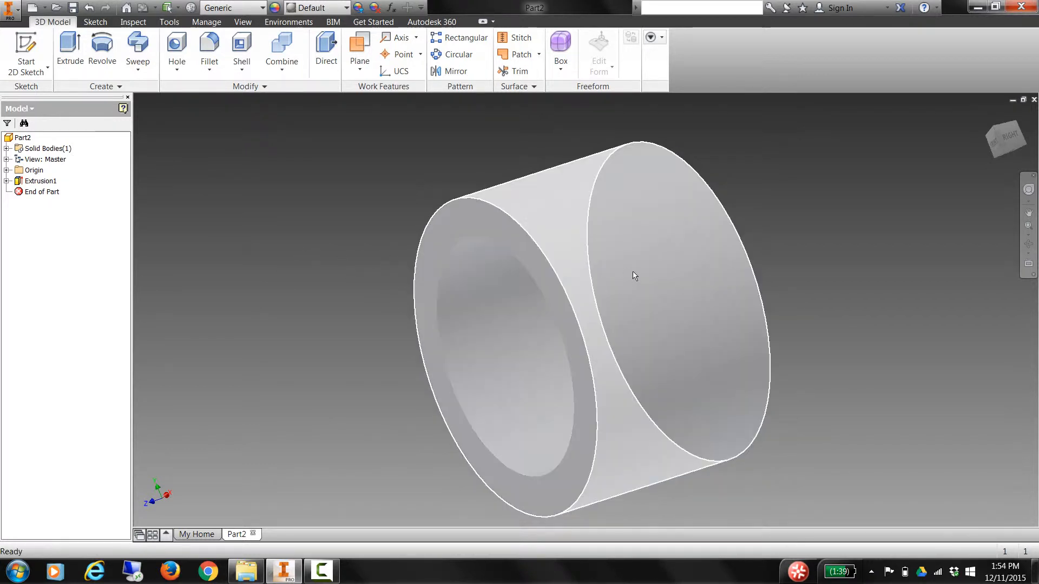
middle_drag(633, 276, 627, 257)
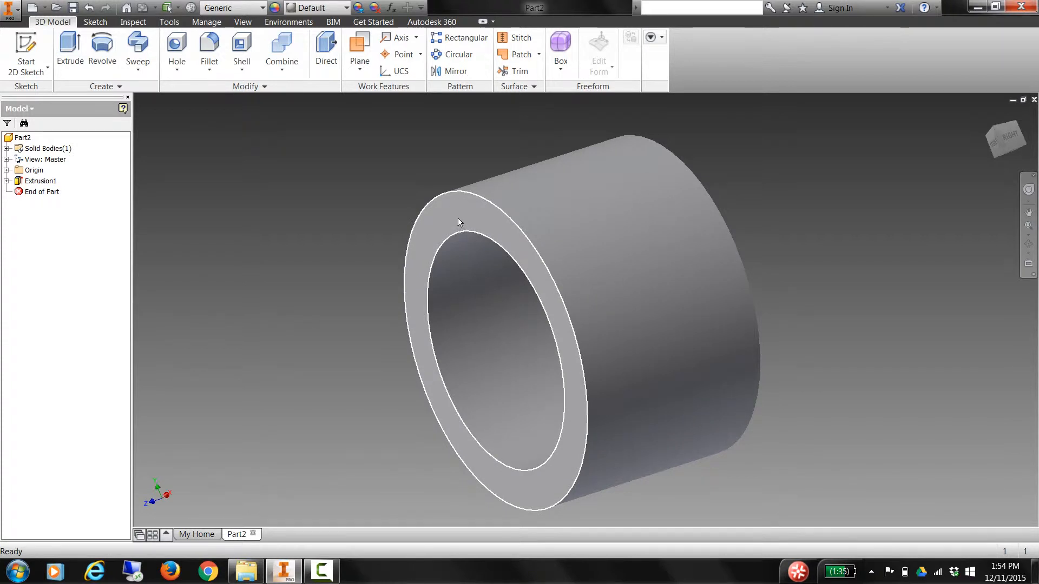
Step: Edit the extrusion's sketch to set the inner circle's diameter to 25 mm and finish the sketch
click(7, 181)
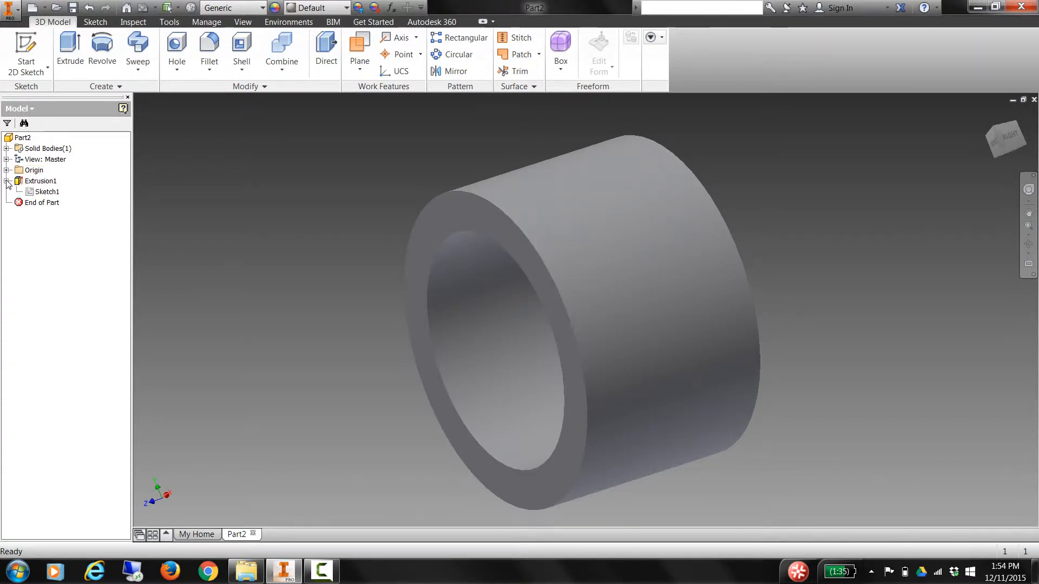
click(32, 192)
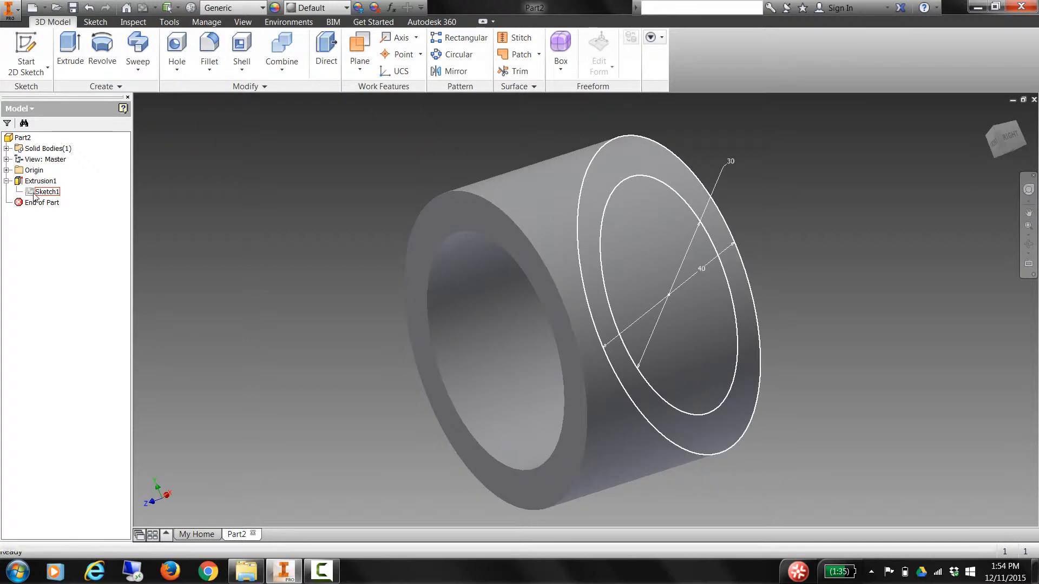
double_click(32, 192)
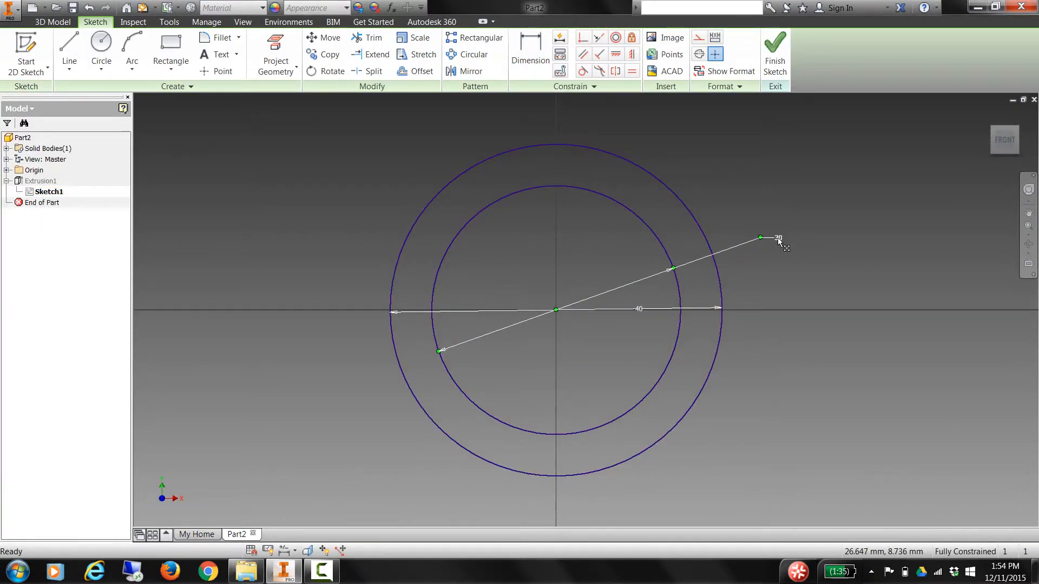
double_click(777, 238)
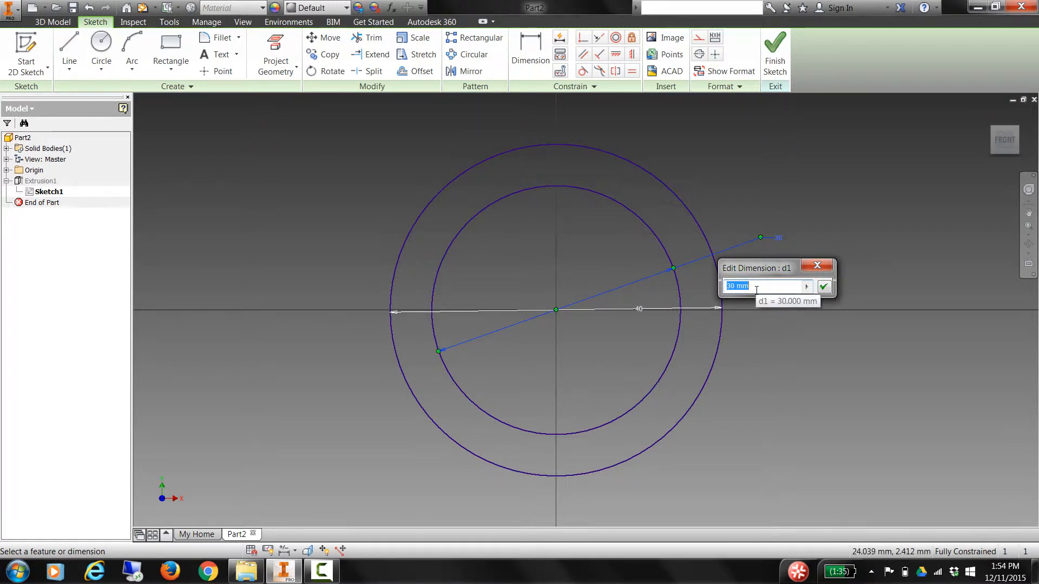
text(25)
key(Return)
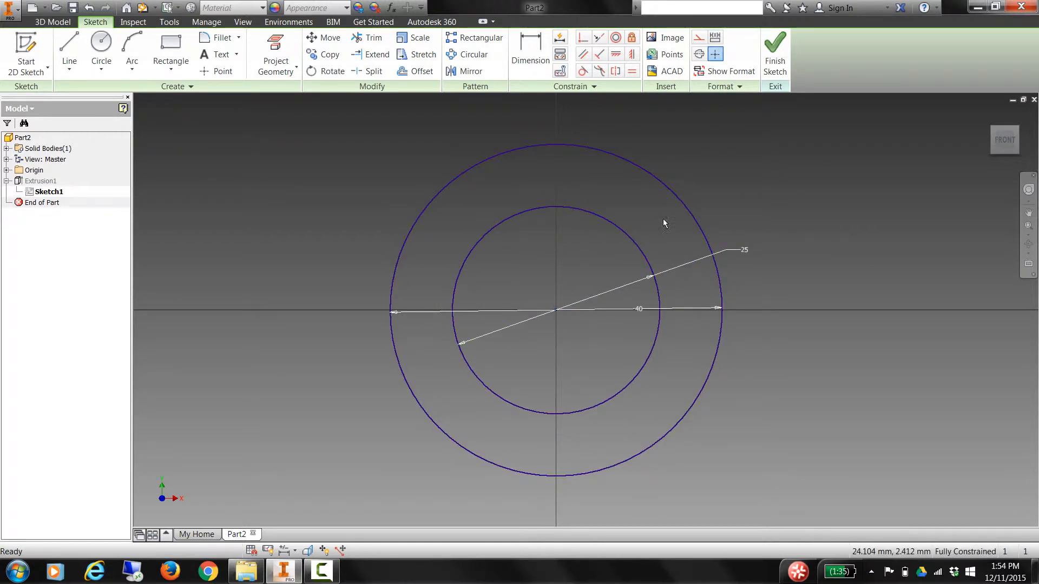
click(775, 53)
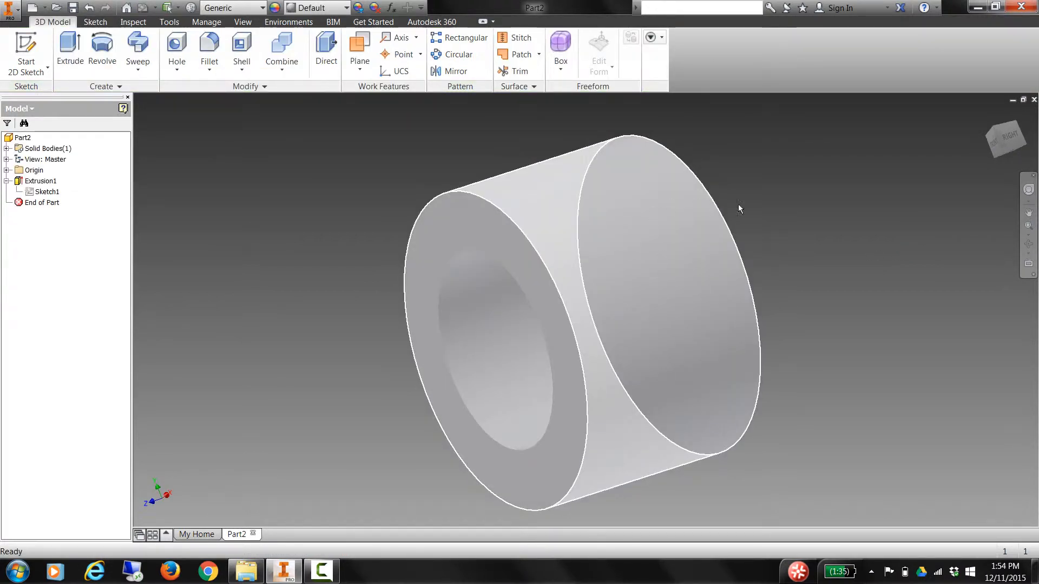
Step: Start a 2D sketch on the ring's front face and draw a circle about 5.5 mm in diameter on the ring's wall, directly above the origin
shift+middle_drag(615, 288, 647, 273)
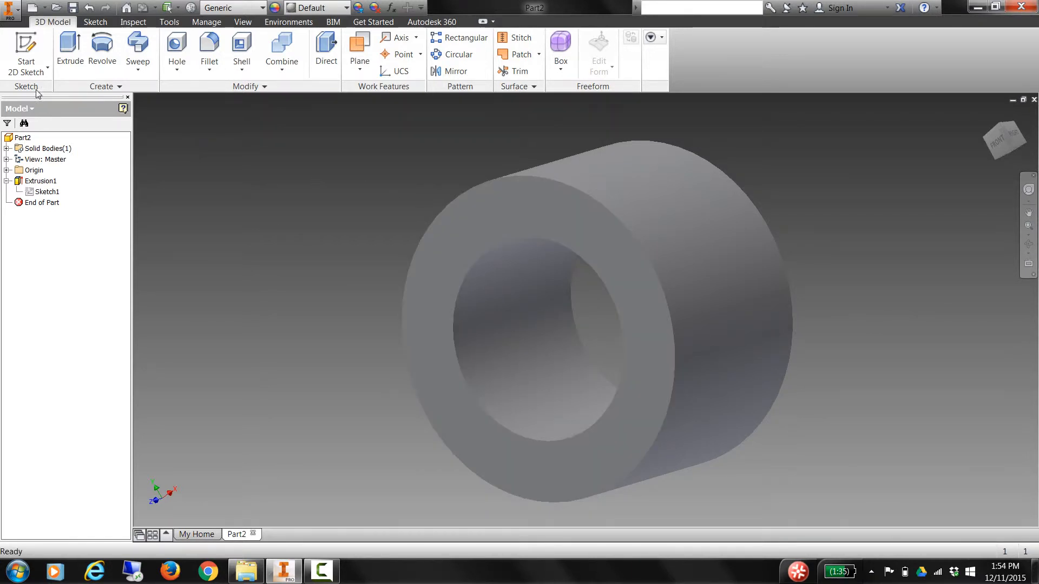
click(25, 43)
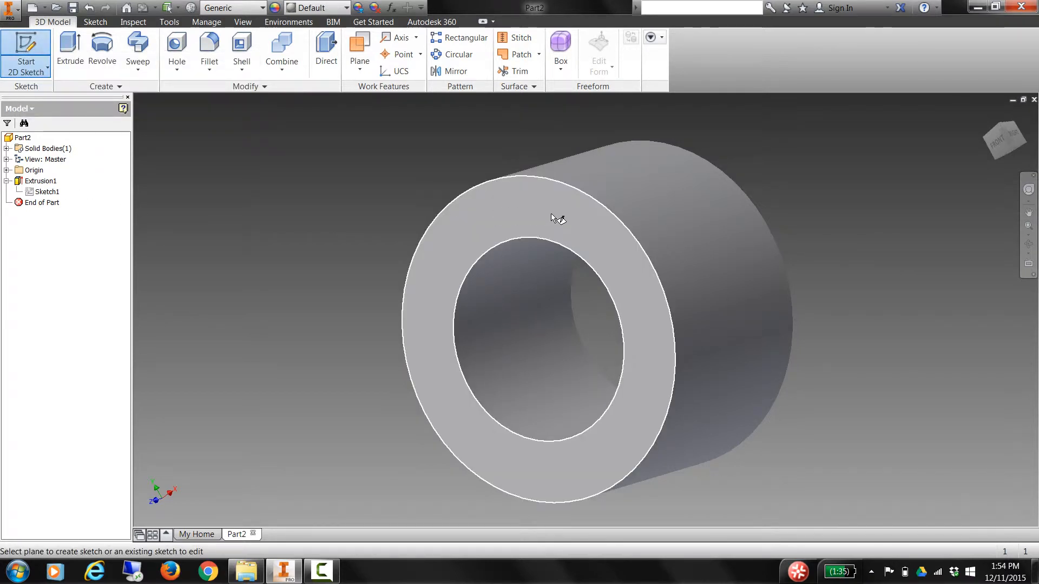
click(552, 216)
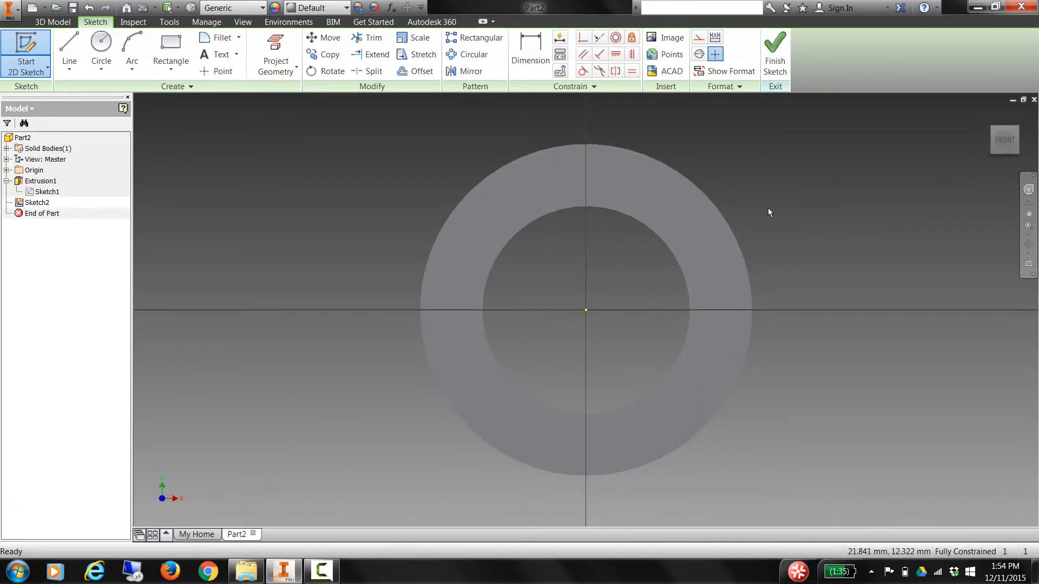
click(102, 43)
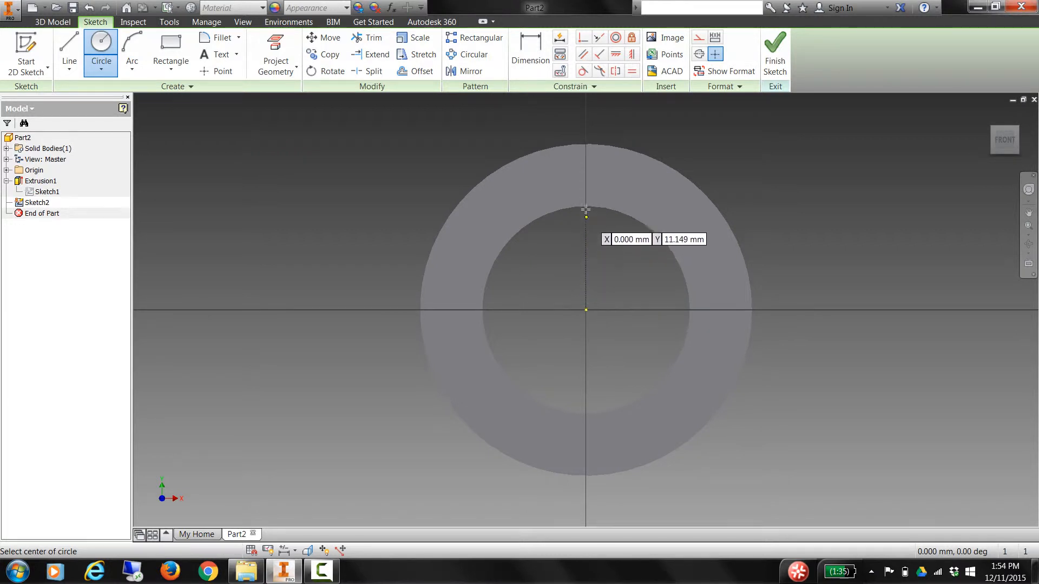
click(586, 177)
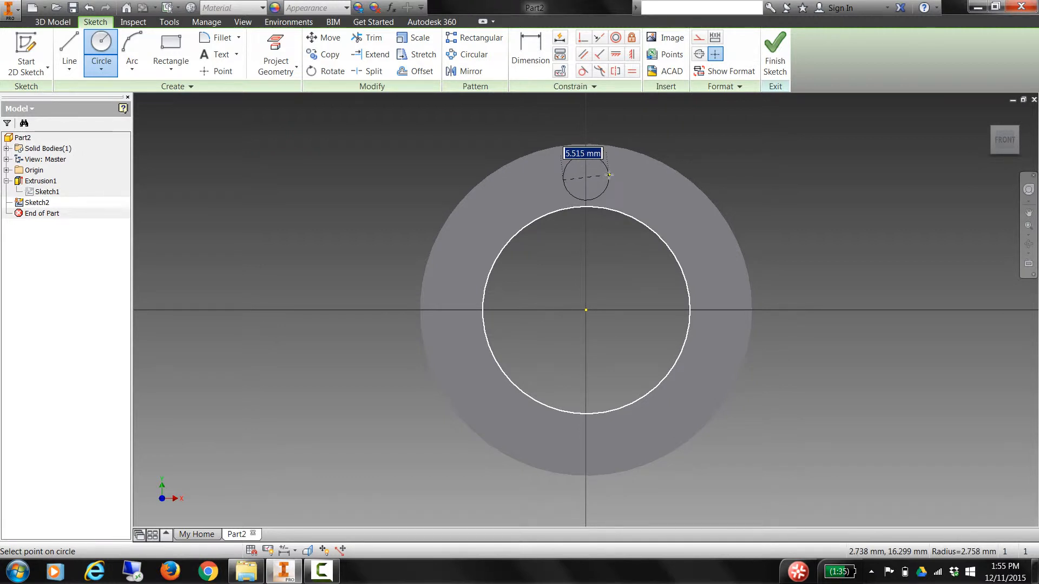
key(Escape)
Step: Dimension the small circle's diameter as 5 mm
right_click(639, 180)
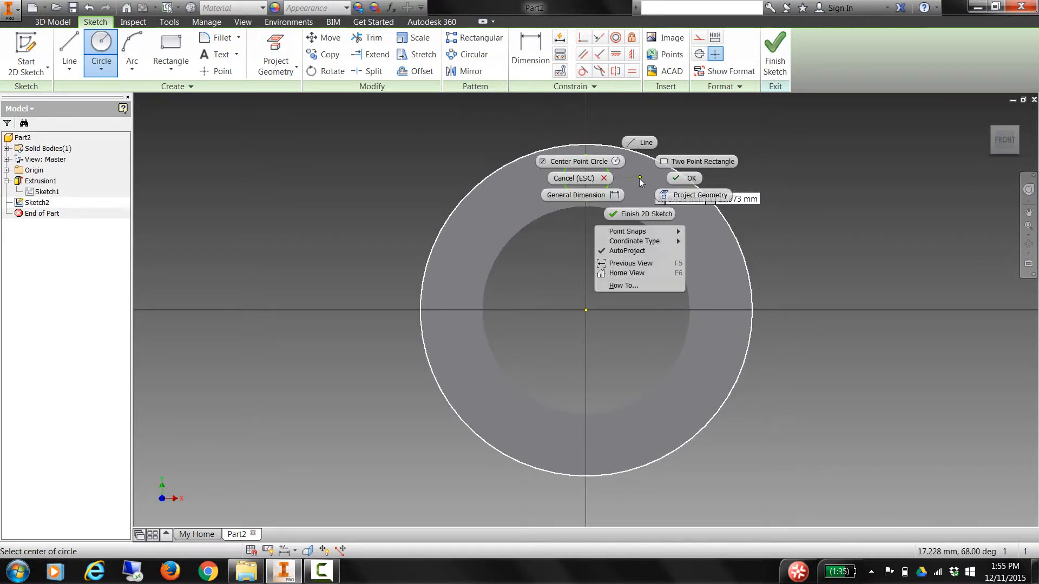
click(588, 195)
click(607, 170)
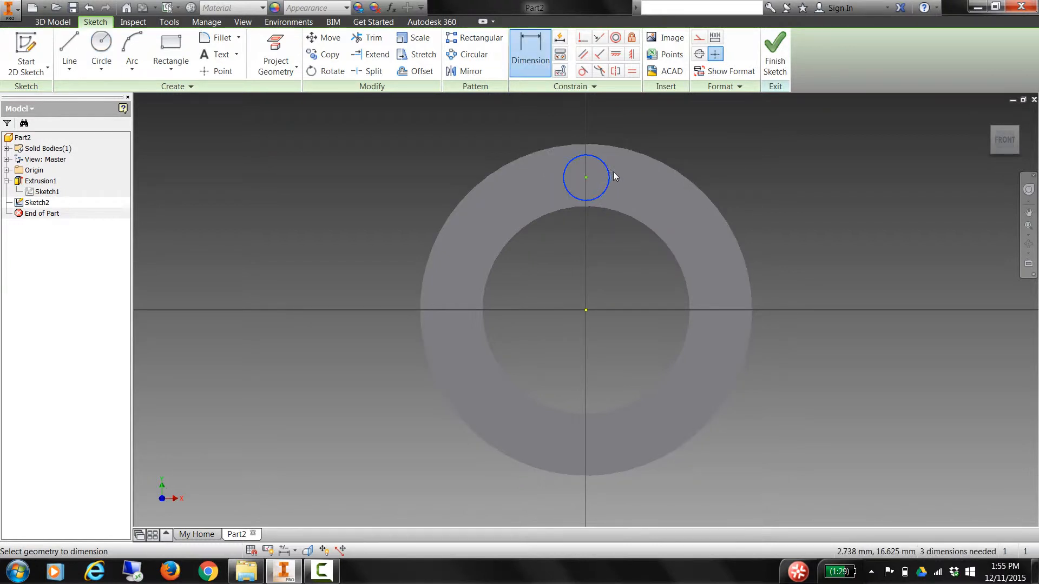
click(634, 173)
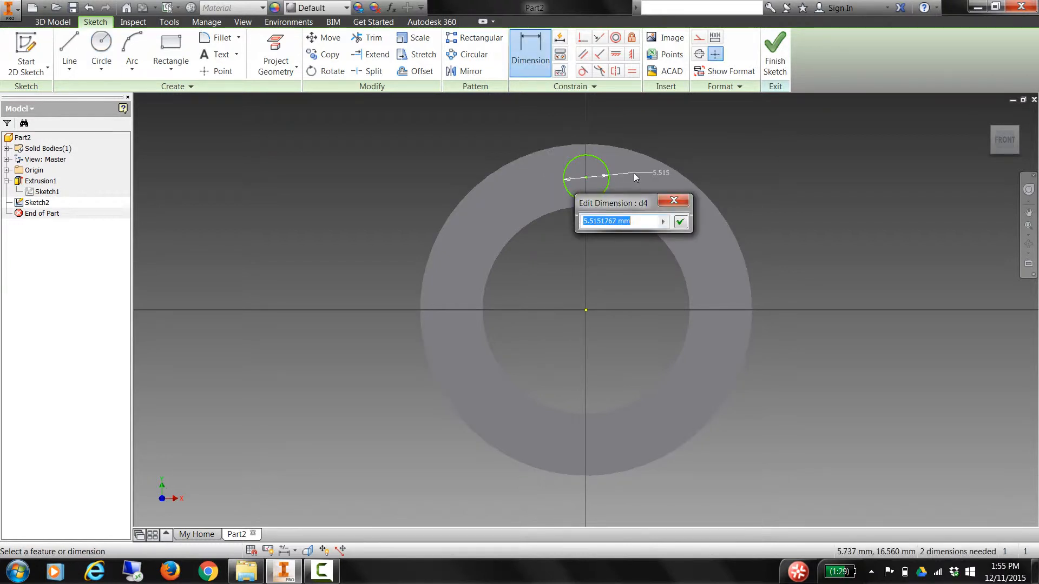
text(5)
key(Return)
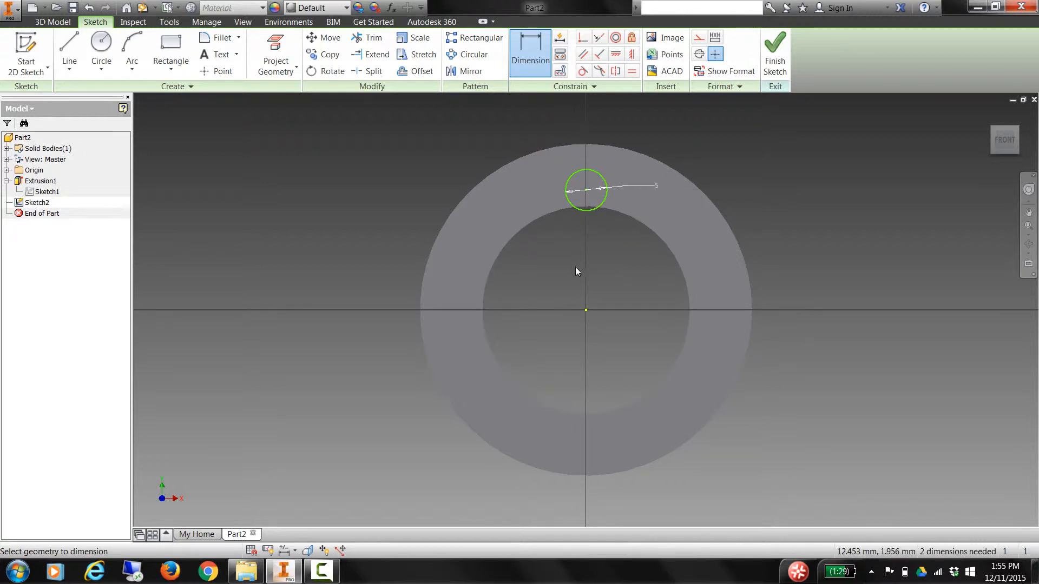
Step: Move the 5 mm circle to about midway between the ring's inner and outer edges and finish the sketch
click(586, 309)
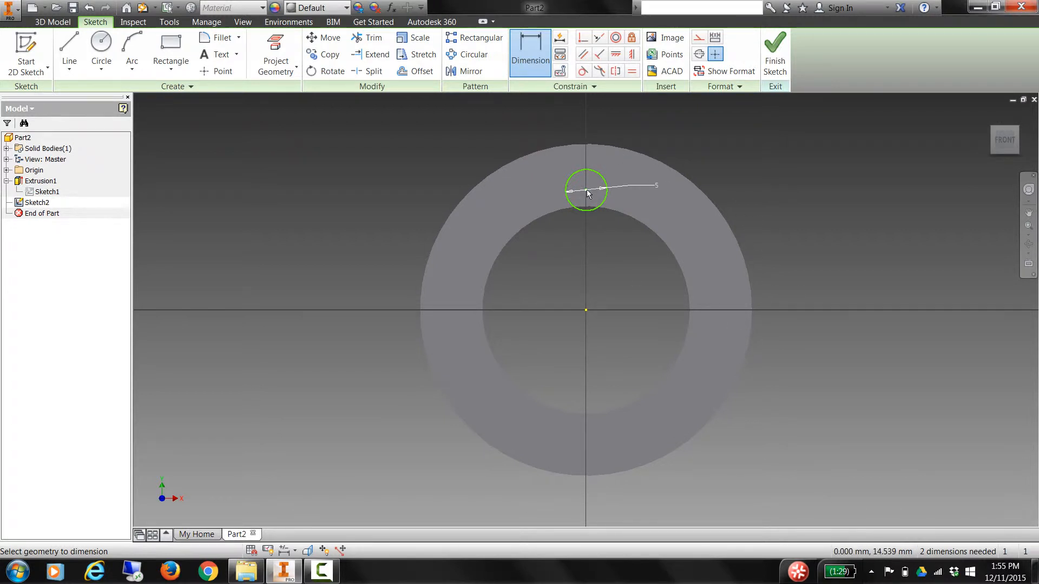
key(Escape)
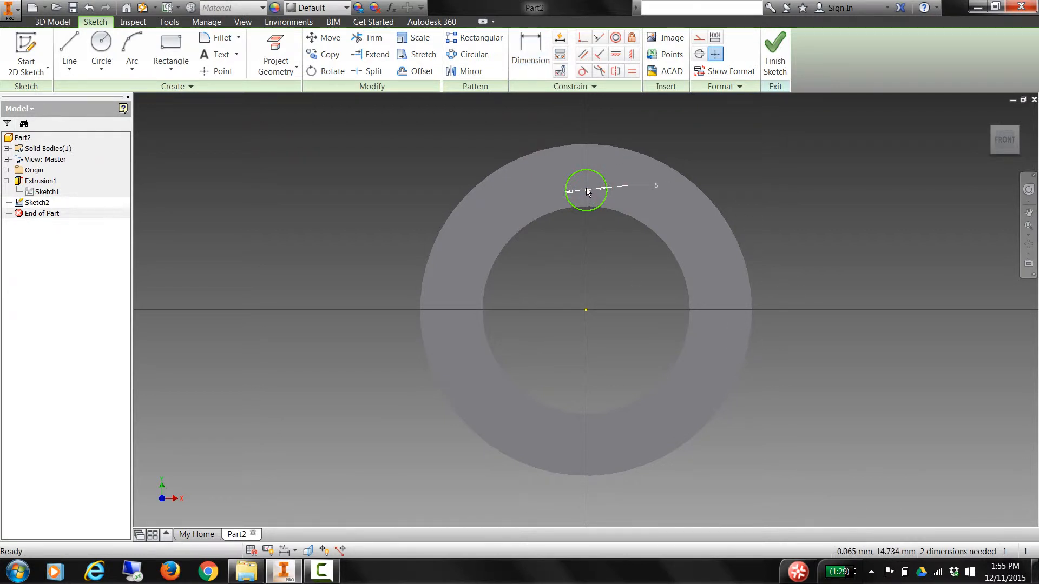
drag(587, 190, 635, 188)
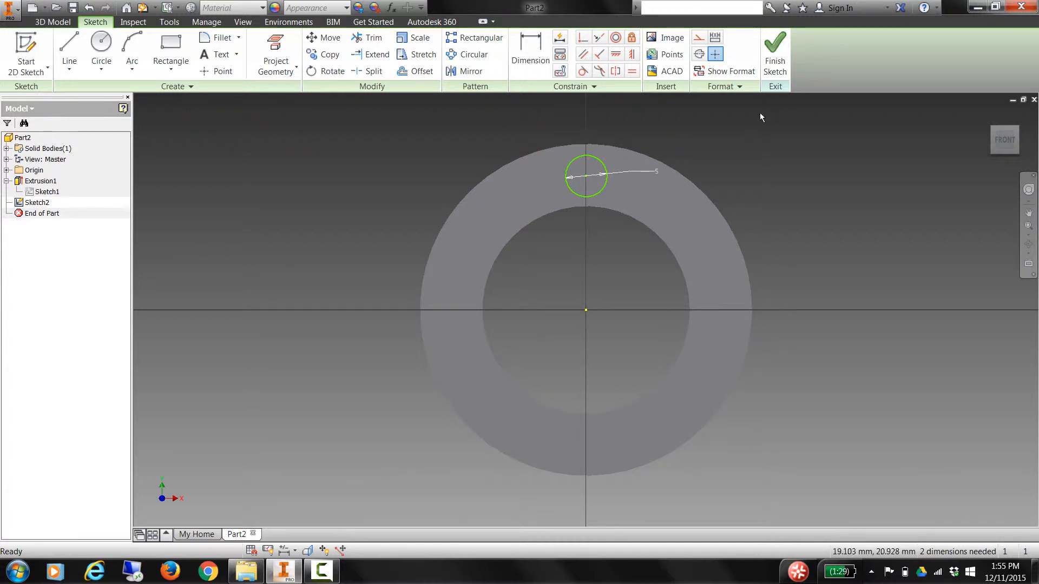
click(774, 53)
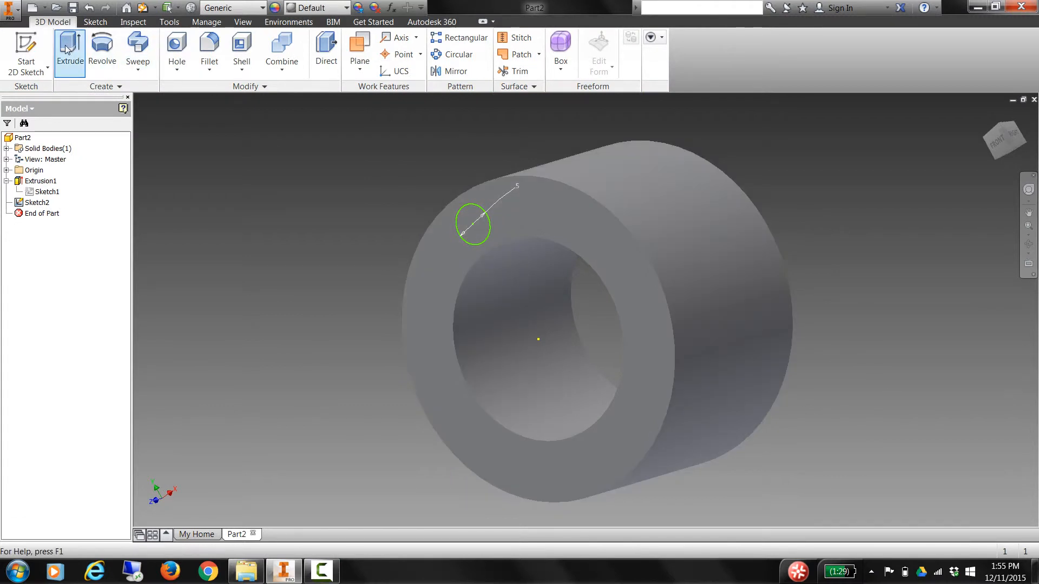
Step: Extrude the 5 mm circle as a cut through the ring with the extents set to All
click(67, 51)
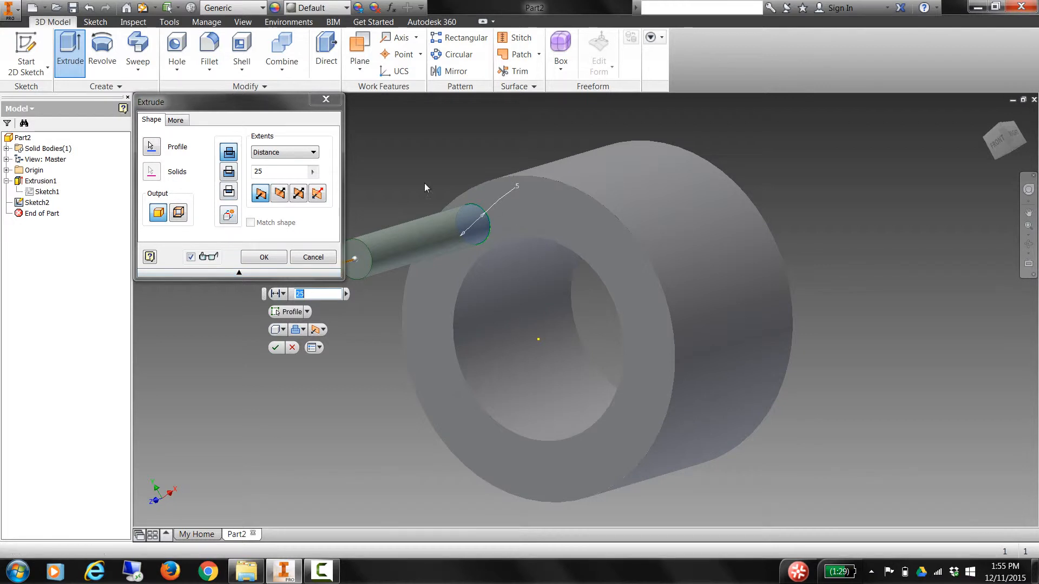
click(229, 172)
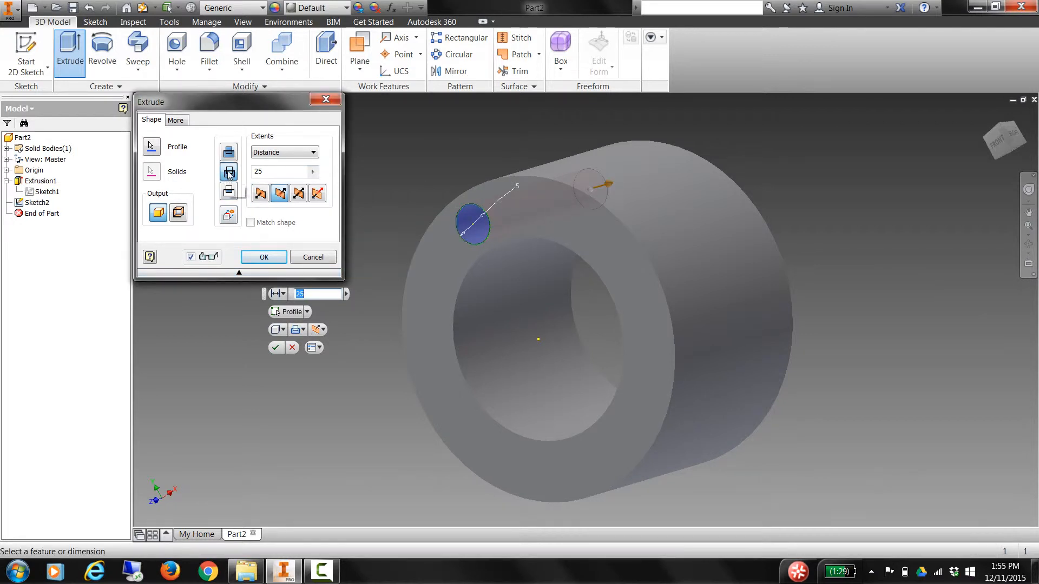
click(296, 154)
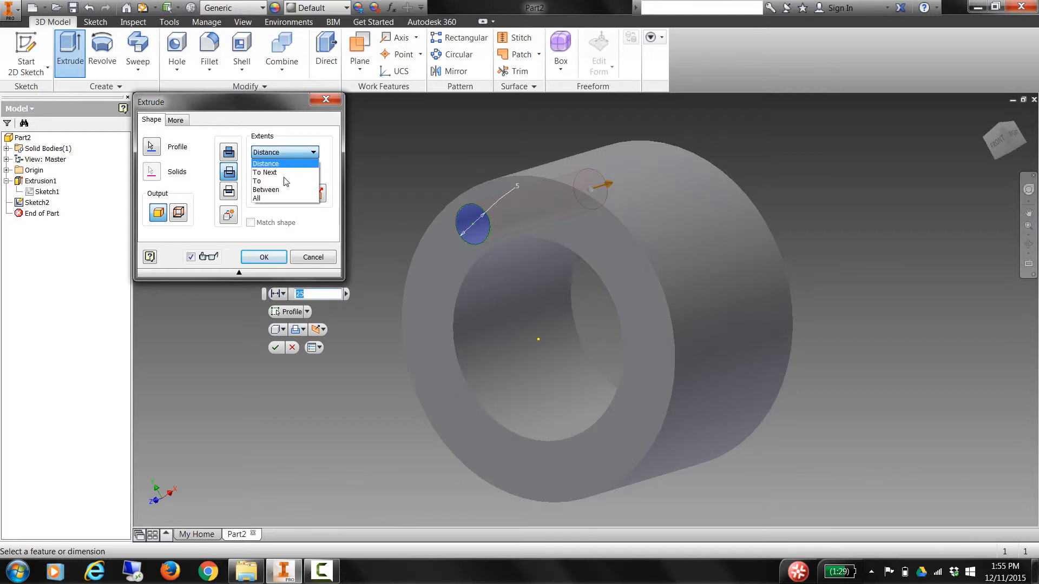
click(278, 199)
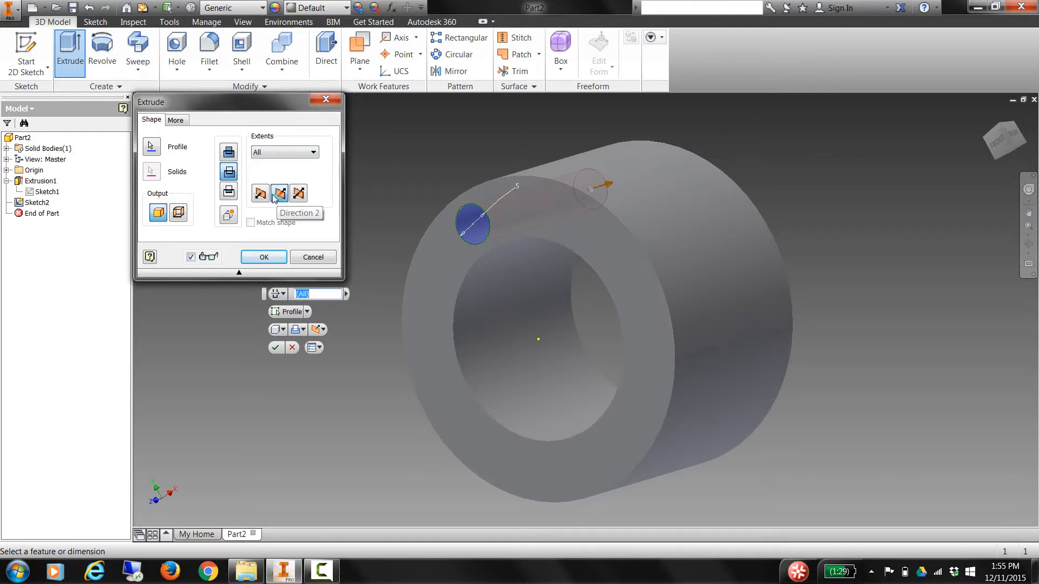
click(263, 258)
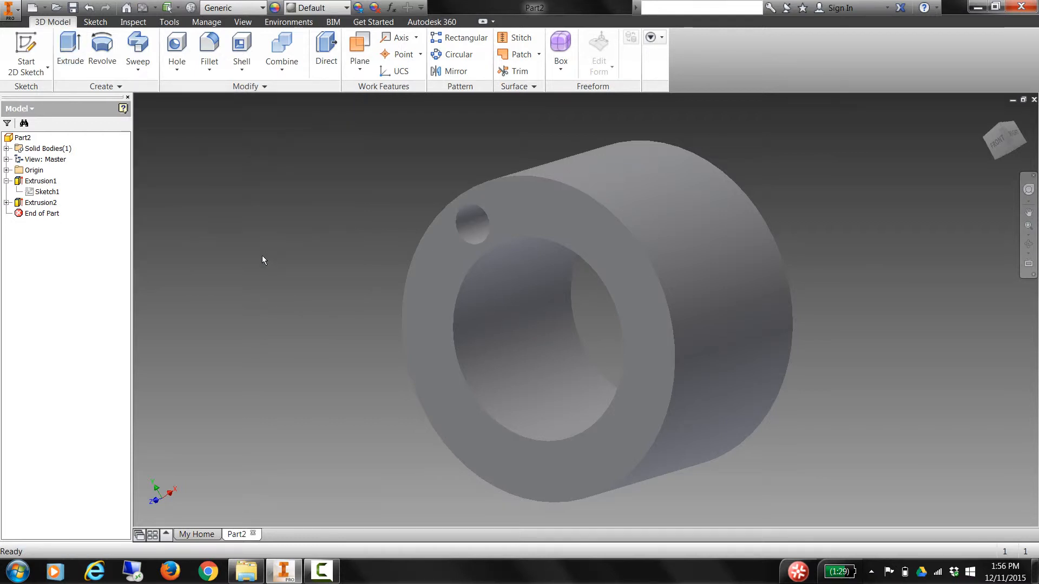
mouse_move(287, 303)
shift+middle_down()
mouse_move(334, 287)
mouse_move(401, 297)
mouse_move(317, 303)
mouse_move(305, 294)
shift+middle_up()
drag(335, 298, 327, 301)
key(Escape)
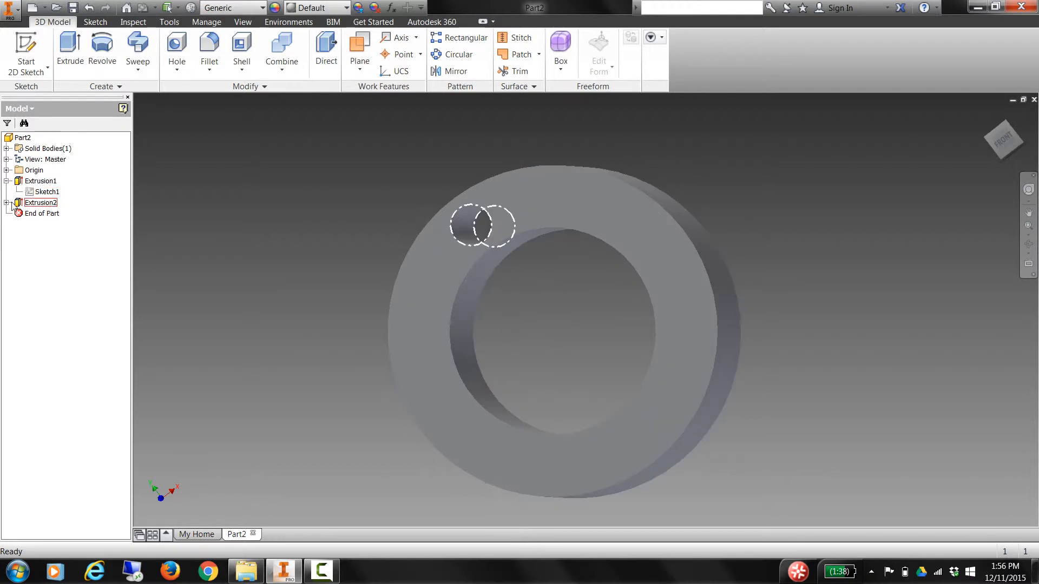
click(6, 202)
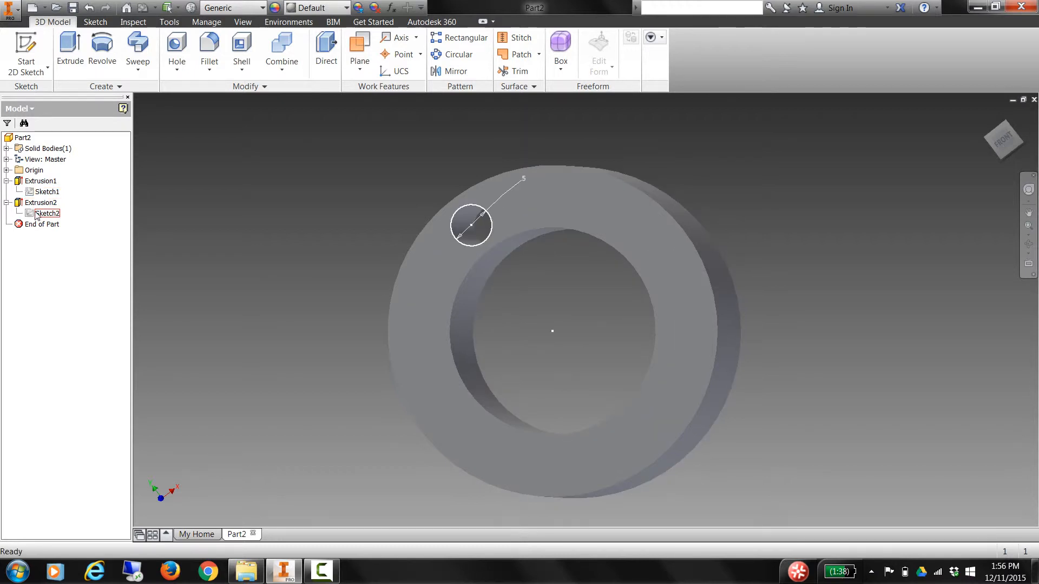
double_click(38, 214)
mouse_move(878, 394)
middle_down()
mouse_move(888, 349)
mouse_move(878, 344)
middle_up()
click(468, 54)
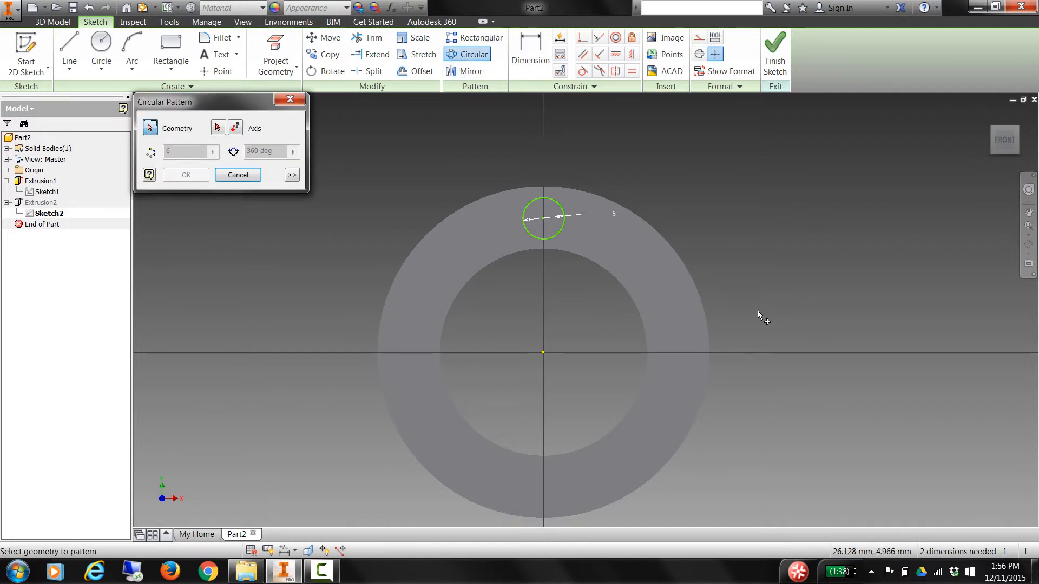
click(563, 226)
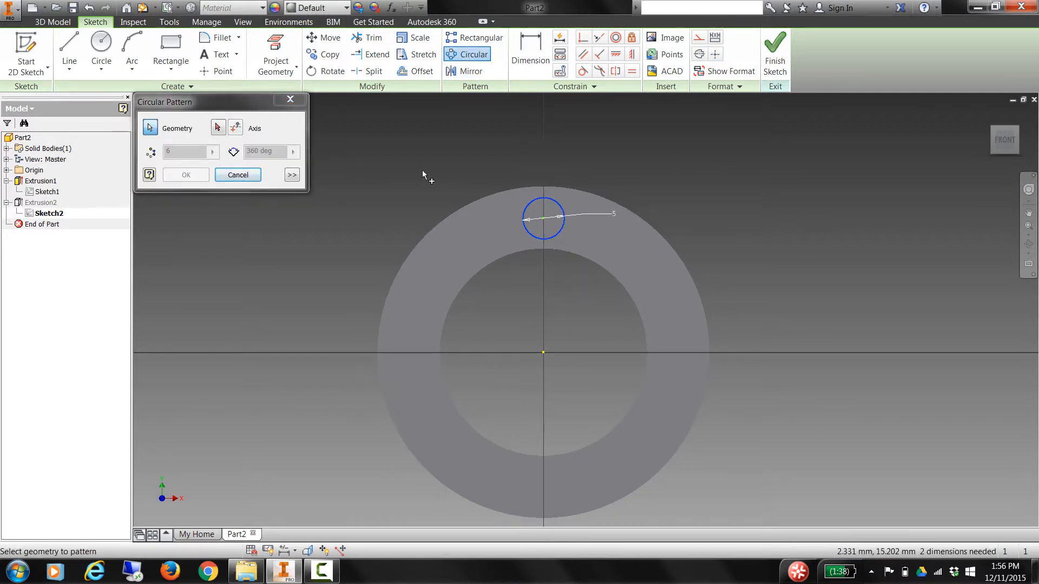
click(218, 128)
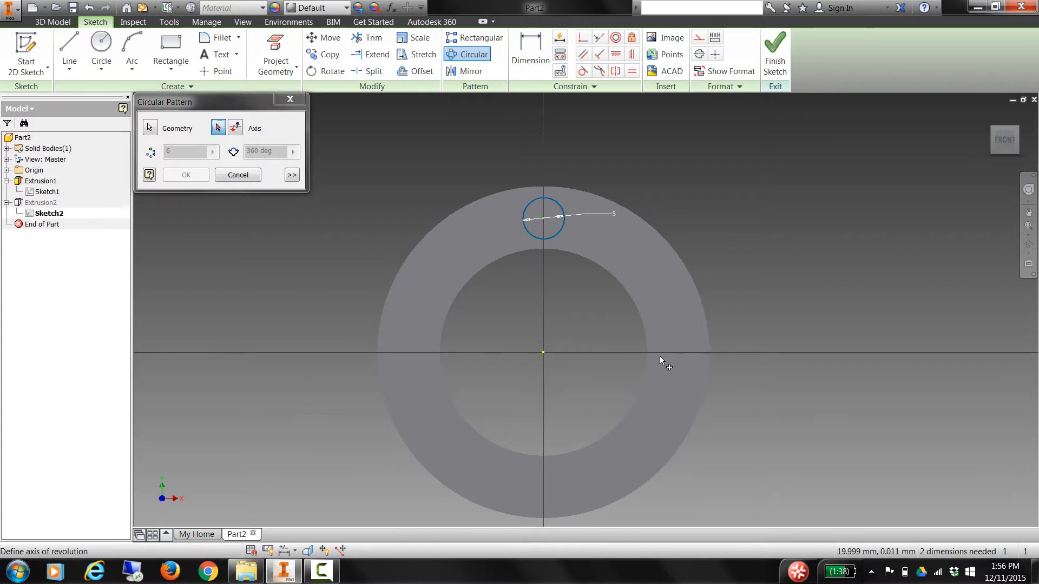
click(543, 352)
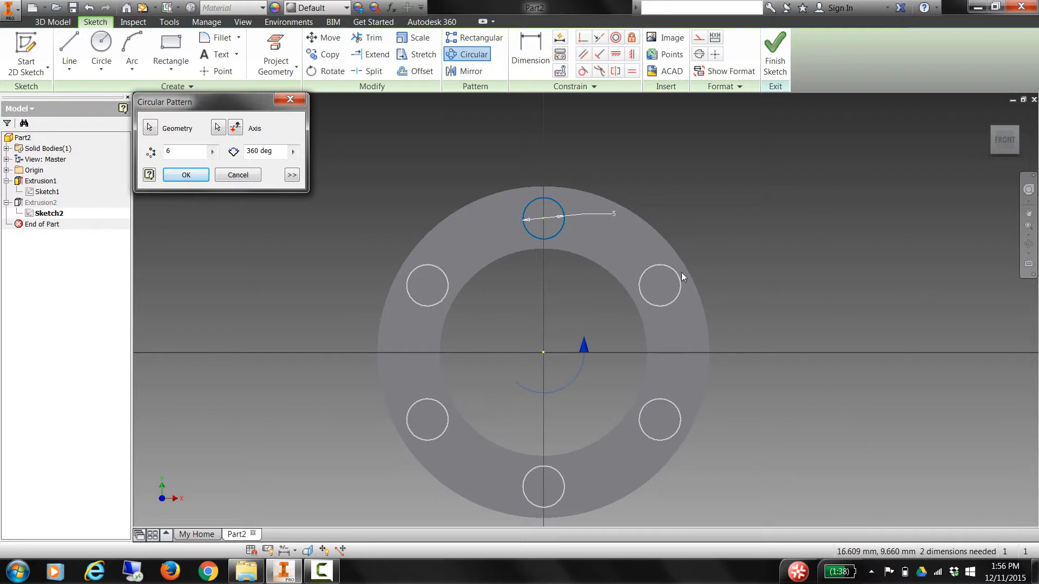
click(237, 175)
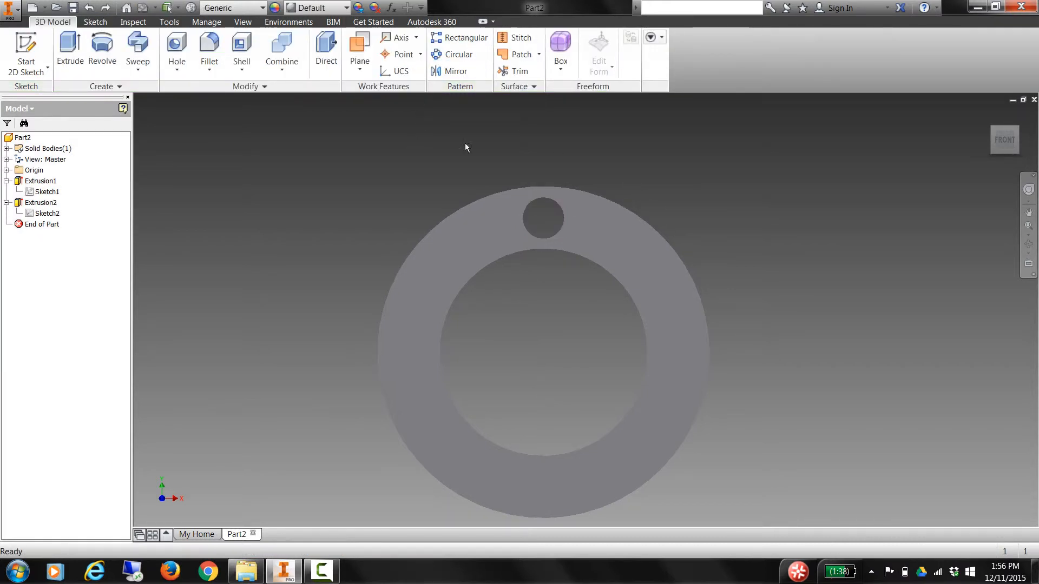
Step: Pattern the small hole circularly around the ring's axis with 6 occurrences over 360 degrees
click(449, 56)
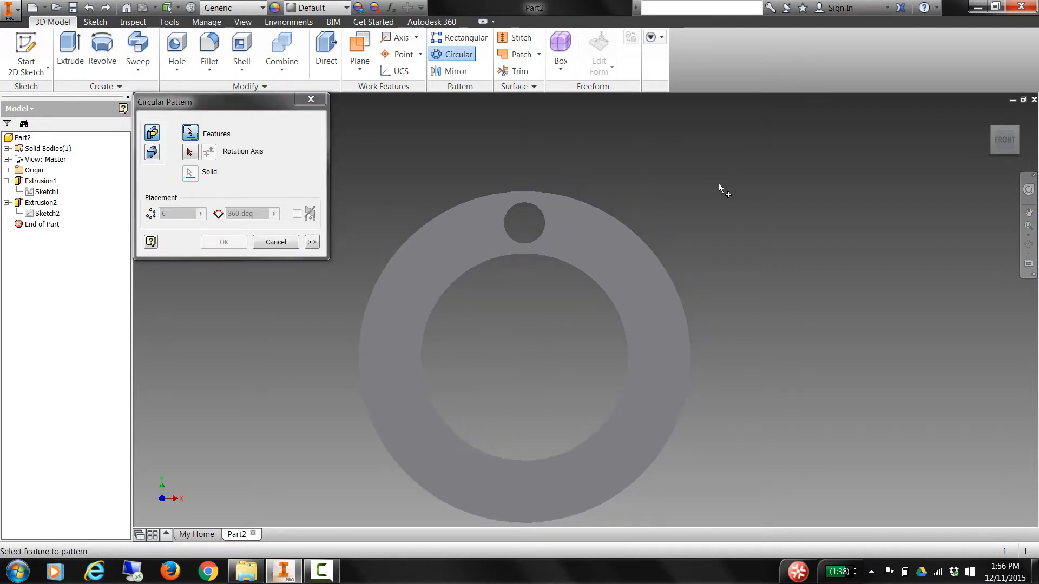
shift+middle_drag(714, 183, 648, 208)
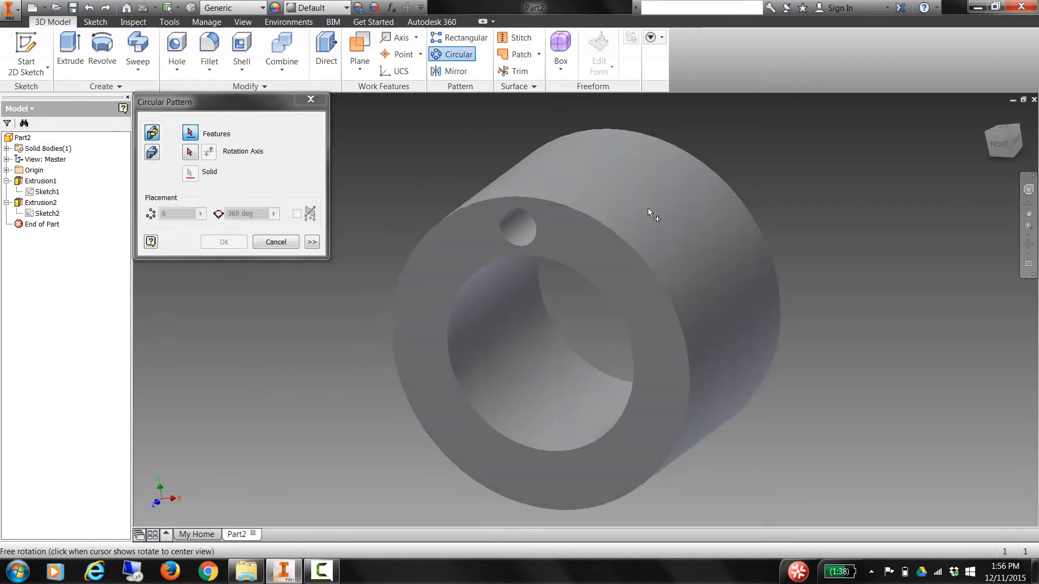
click(532, 234)
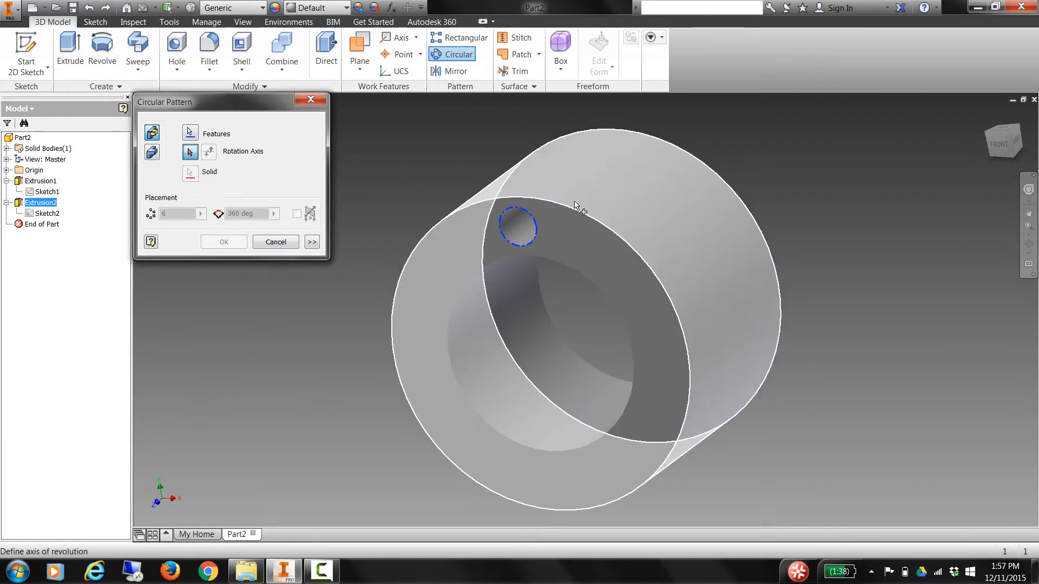
click(578, 210)
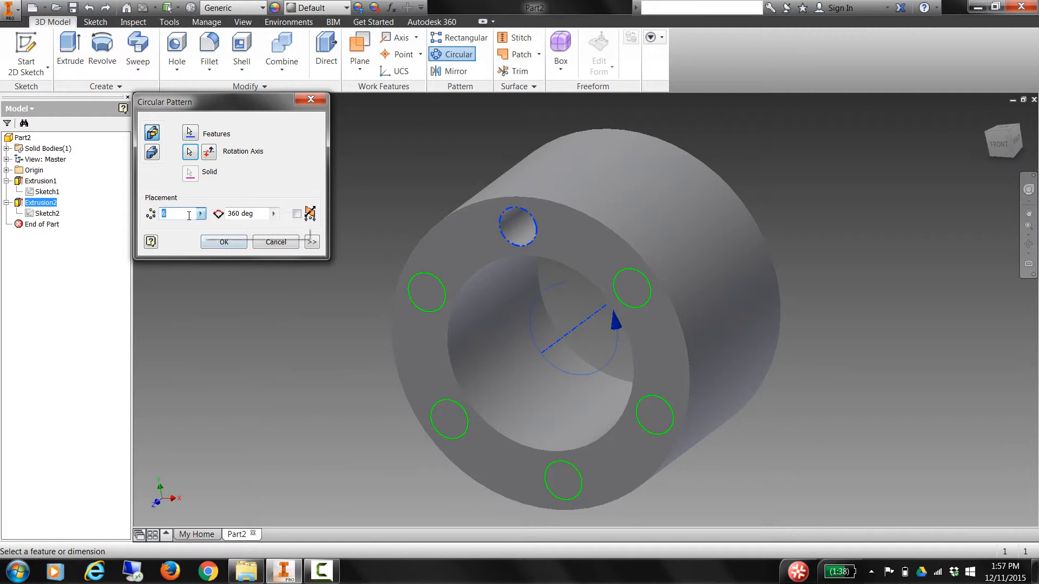
click(223, 242)
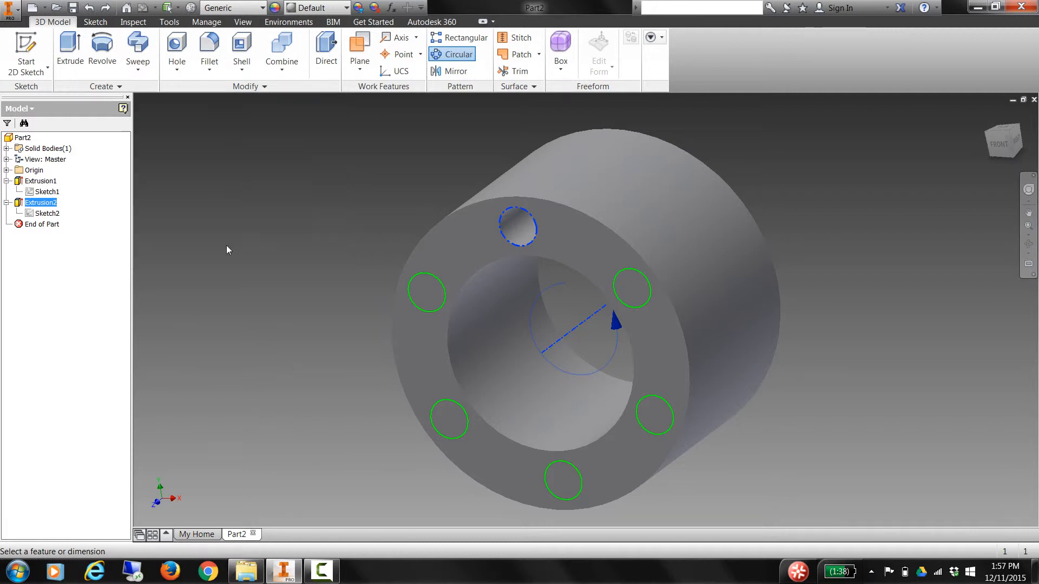
shift+middle_drag(826, 267, 653, 254)
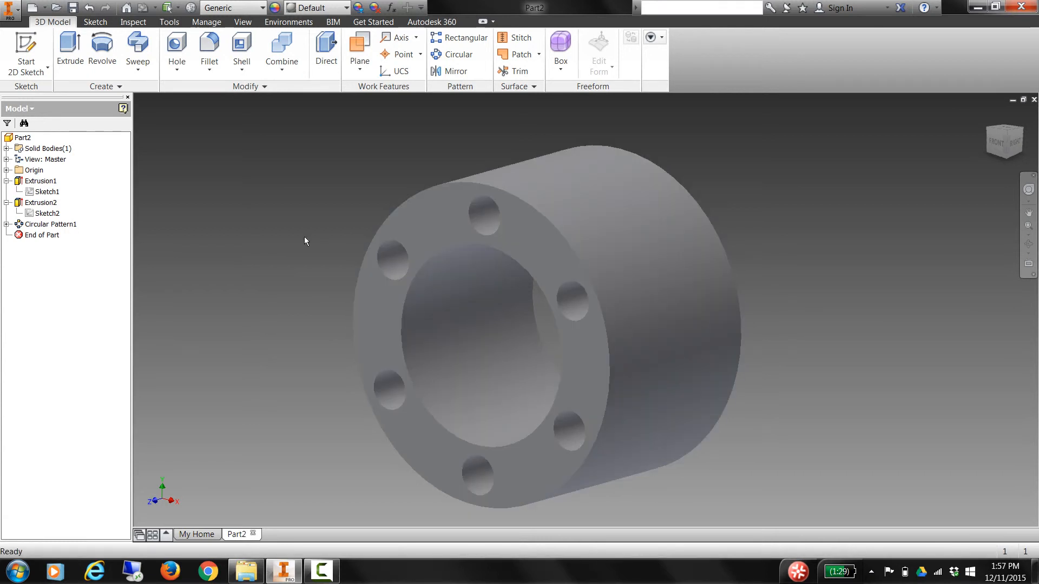
Step: Edit the ring's base extrusion and set its distance to 40 mm
right_click(18, 181)
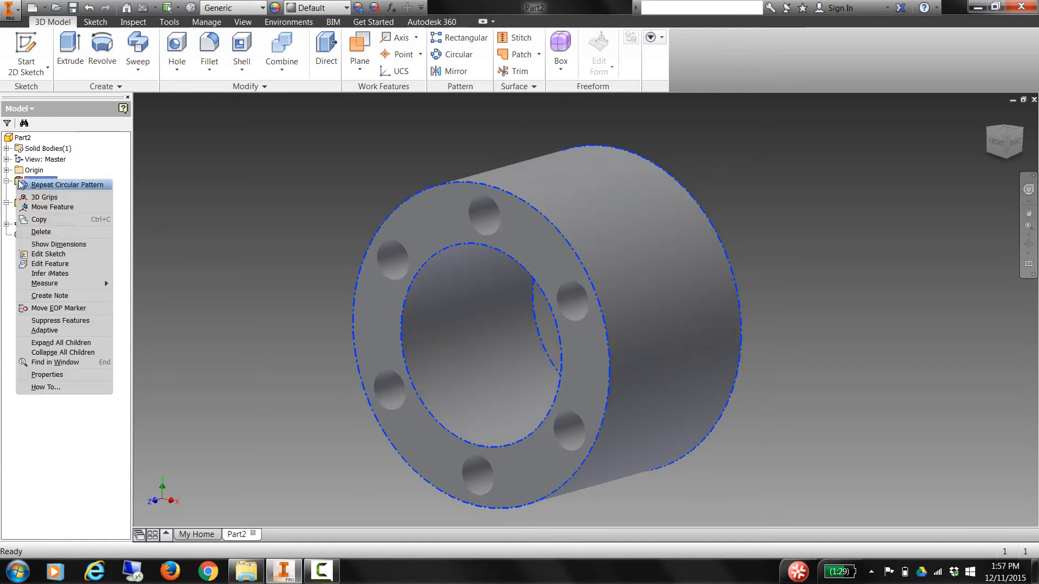
click(57, 265)
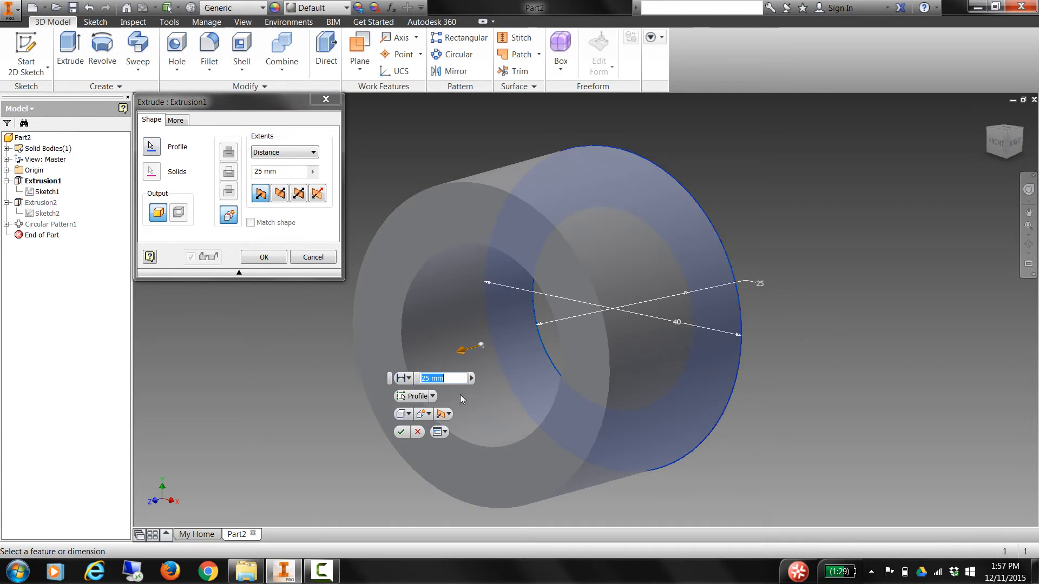
text(40)
click(401, 432)
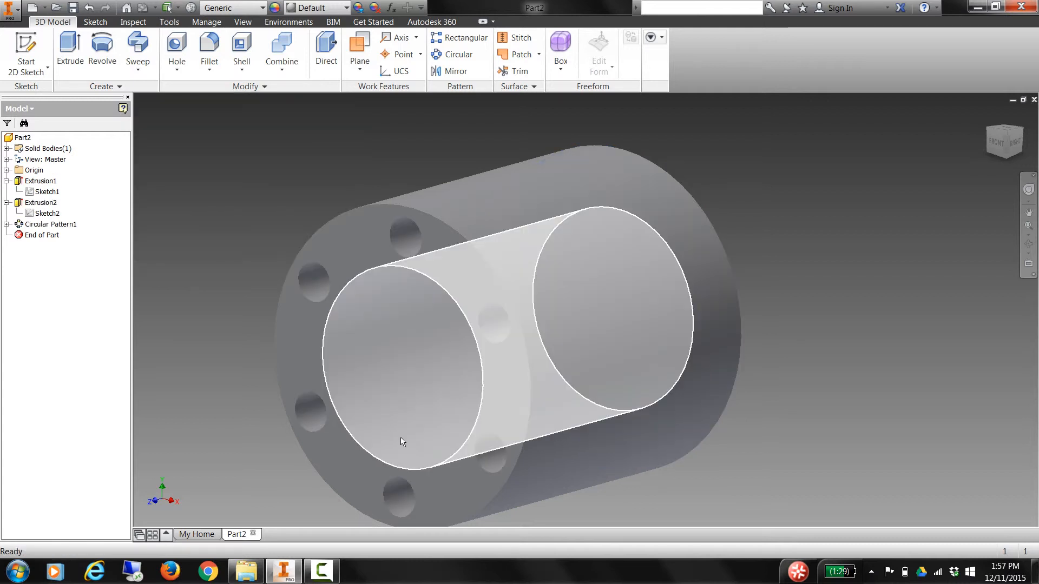
middle_drag(816, 314, 838, 286)
shift+middle_drag(816, 200, 857, 197)
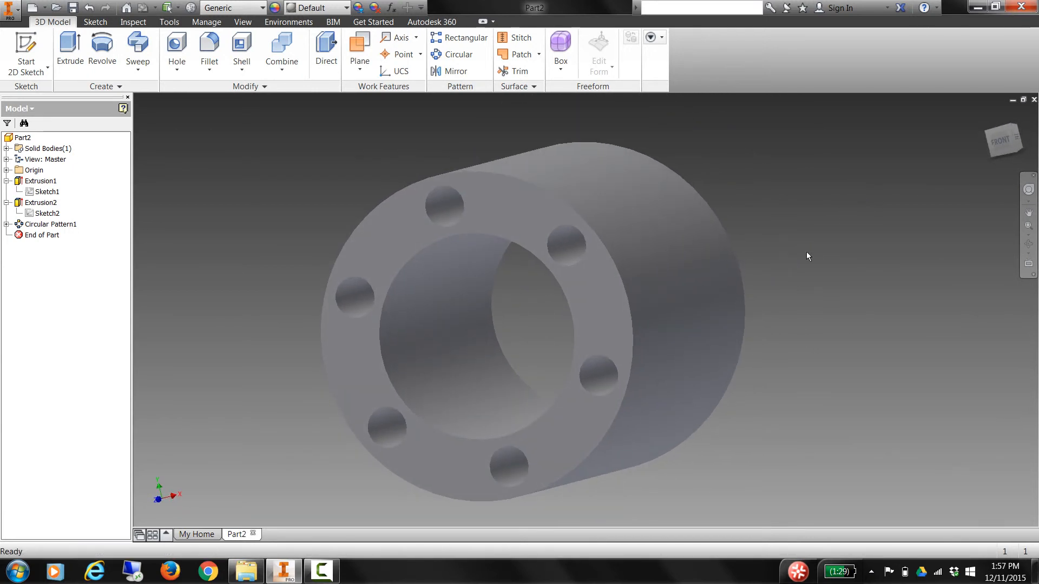
mouse_move(721, 295)
middle_down()
mouse_move(732, 306)
mouse_move(732, 296)
middle_up()
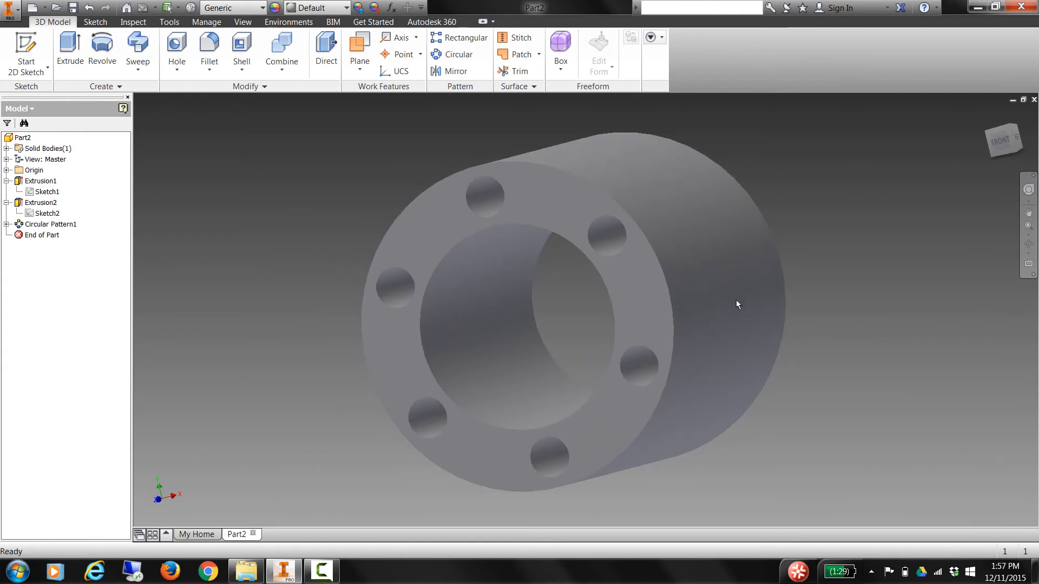
mouse_move(614, 311)
shift+middle_down()
mouse_move(645, 309)
mouse_move(640, 318)
mouse_move(640, 306)
mouse_move(621, 307)
mouse_move(627, 312)
shift+middle_up()
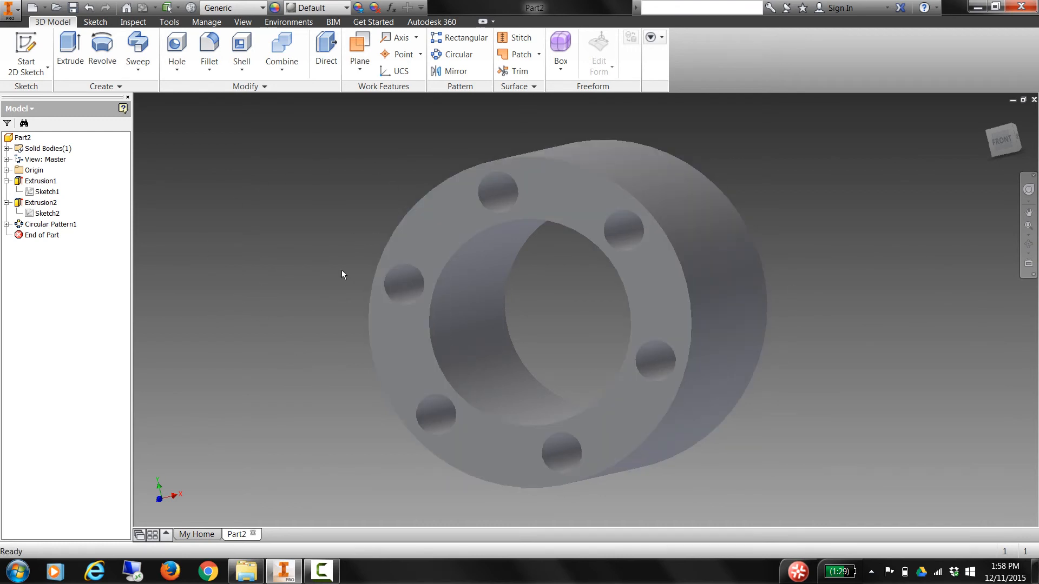
middle_drag(842, 325, 744, 320)
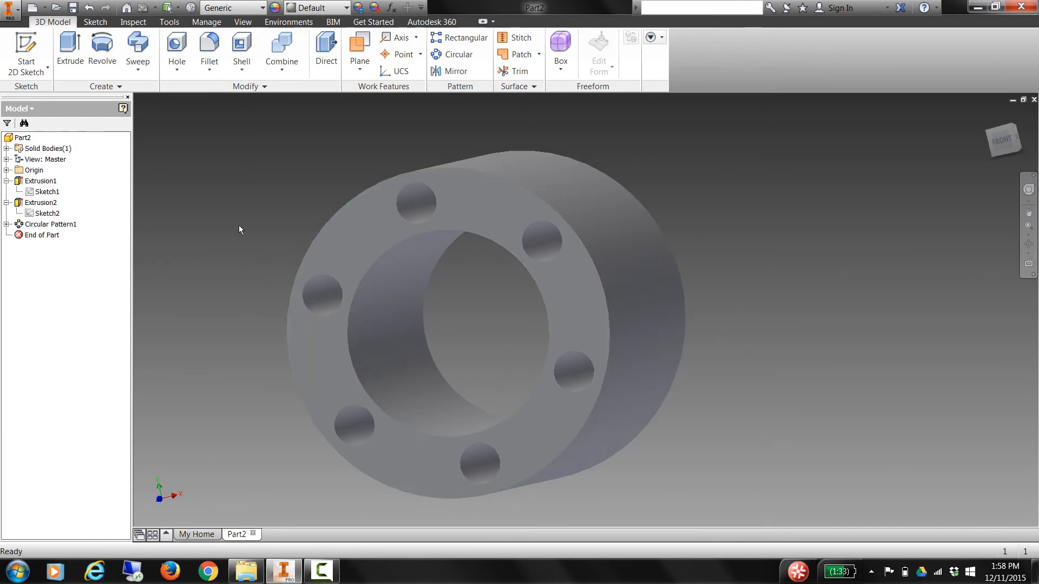
Step: Open the ring's base sketch and draw a closed, self-crossing six-line shape to the right of the circles, its short lower edge about 10.5 mm
double_click(31, 194)
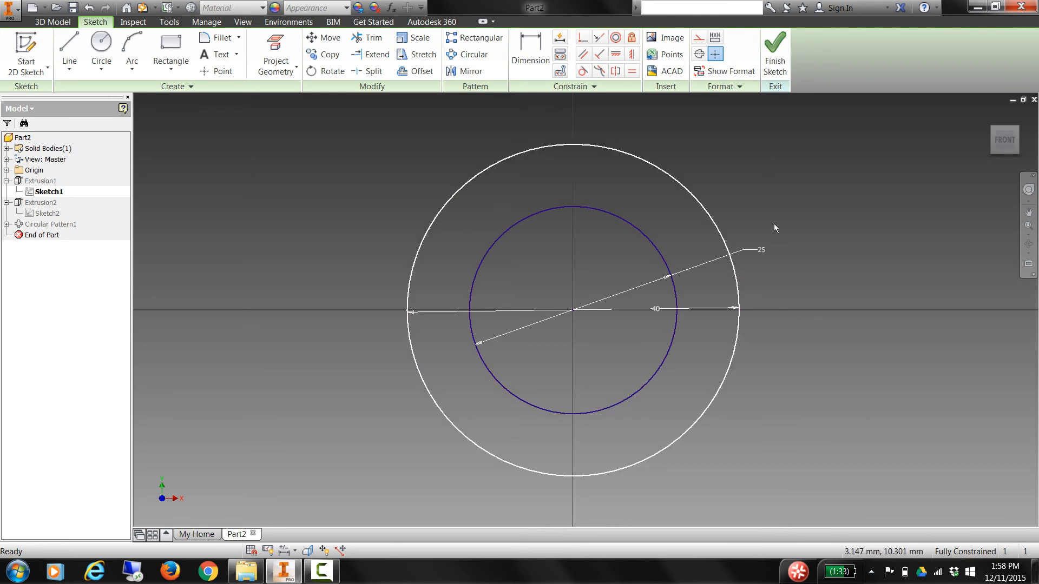
key(F2)
drag(772, 239, 630, 245)
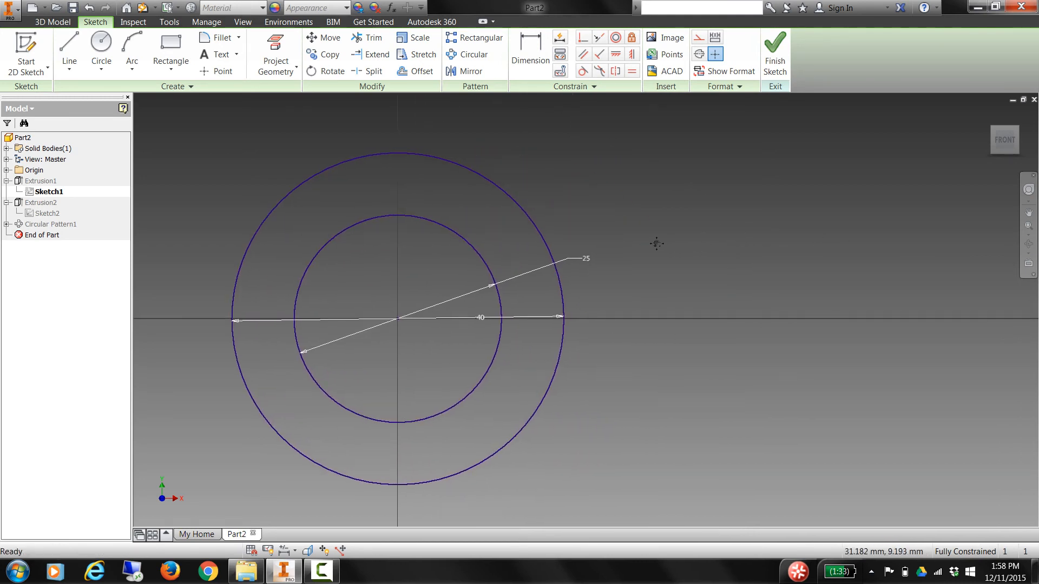
click(69, 44)
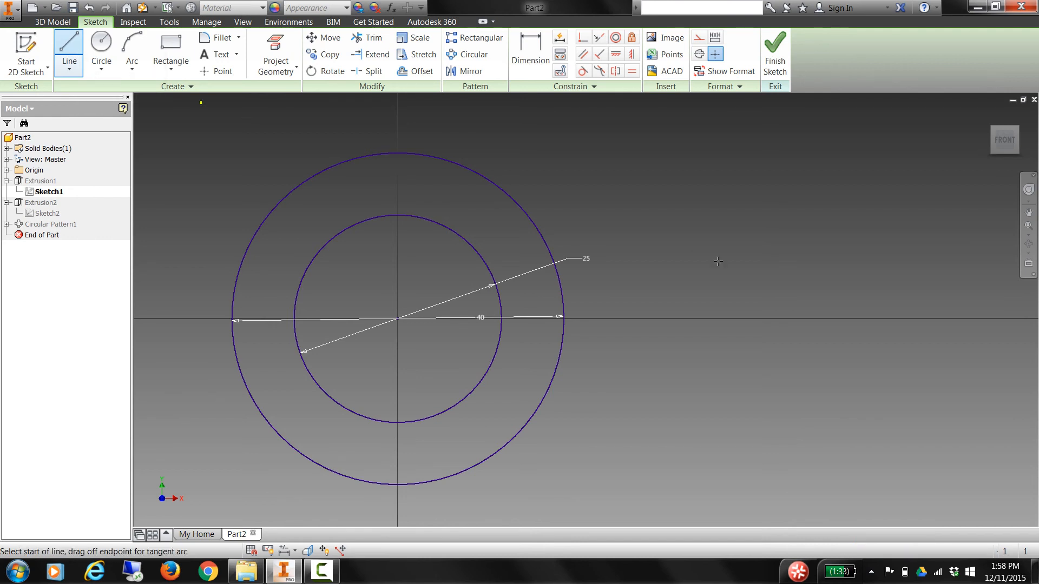
click(914, 314)
click(746, 234)
click(671, 348)
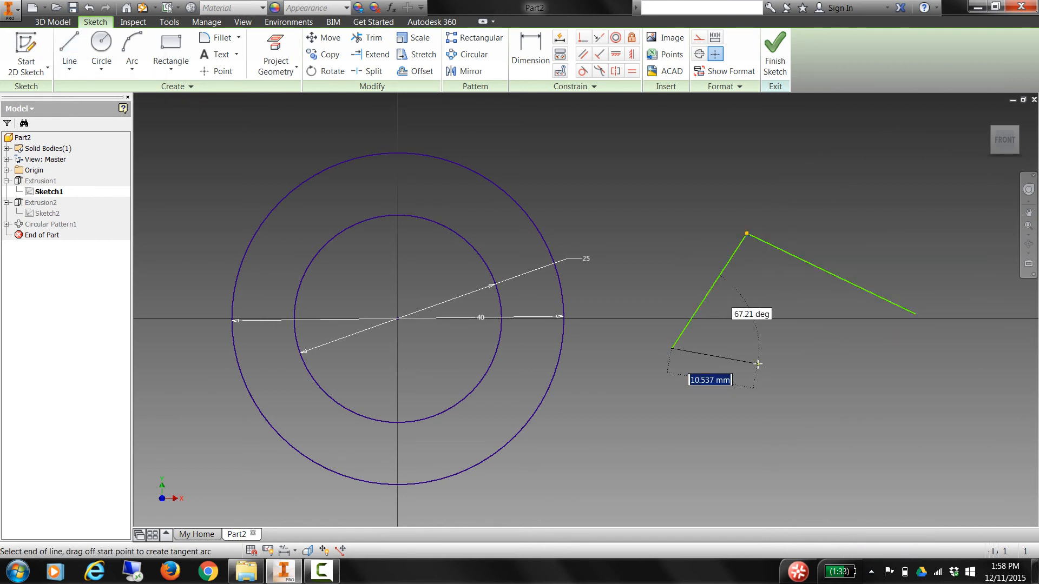
click(758, 364)
click(861, 210)
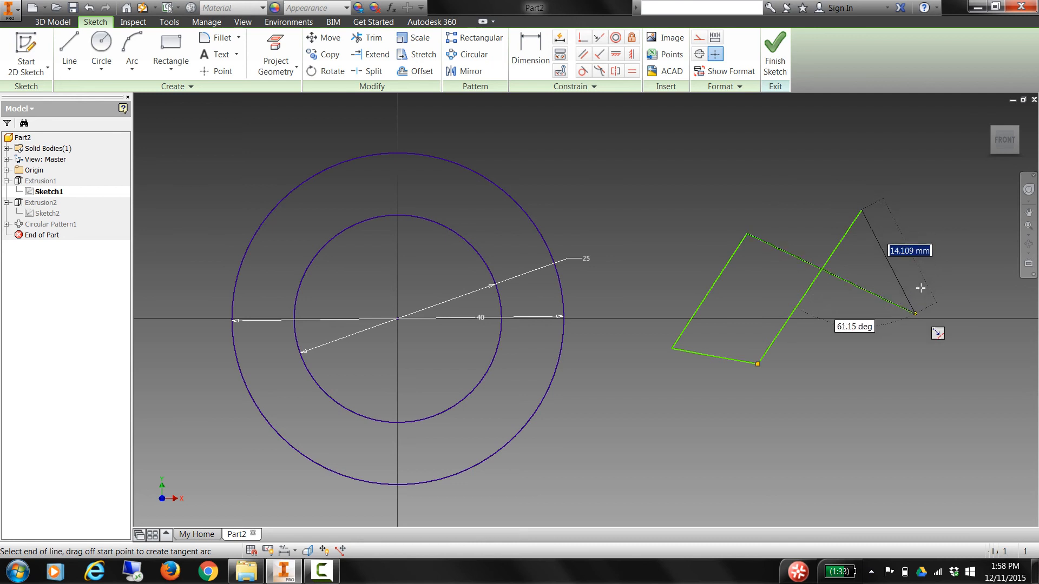
click(922, 251)
click(914, 314)
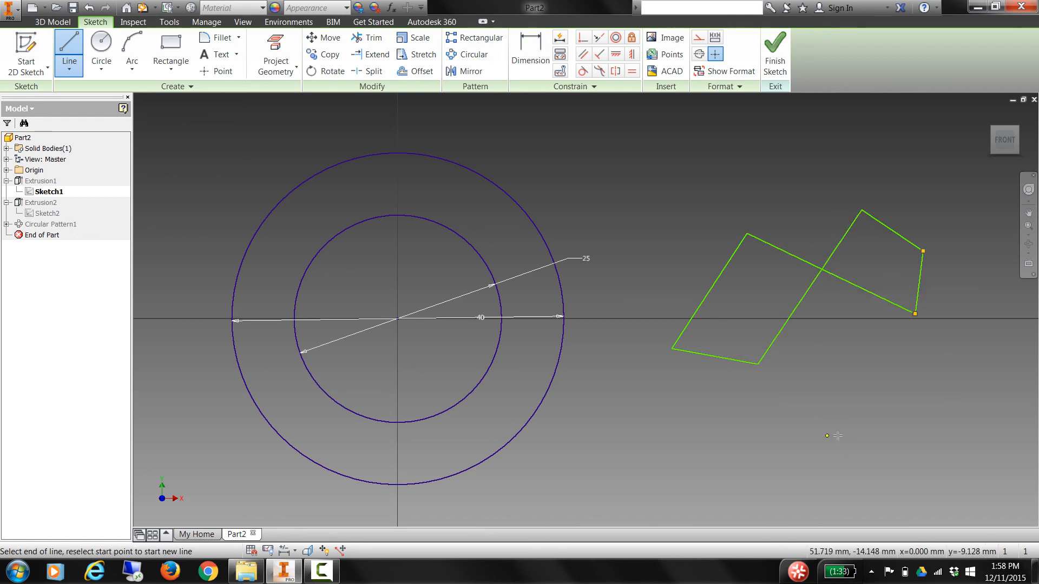
Step: Draw an open U shape from three perpendicular lines below the six-line shape, its left side about 9 mm tall, and finish the line command
click(827, 360)
click(827, 436)
click(896, 436)
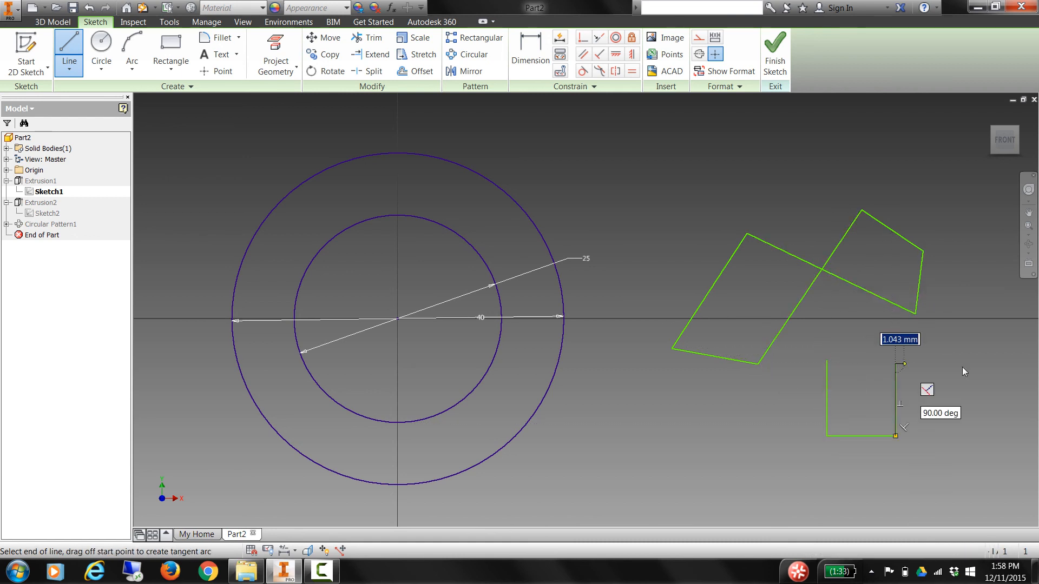
right_click(903, 366)
click(951, 368)
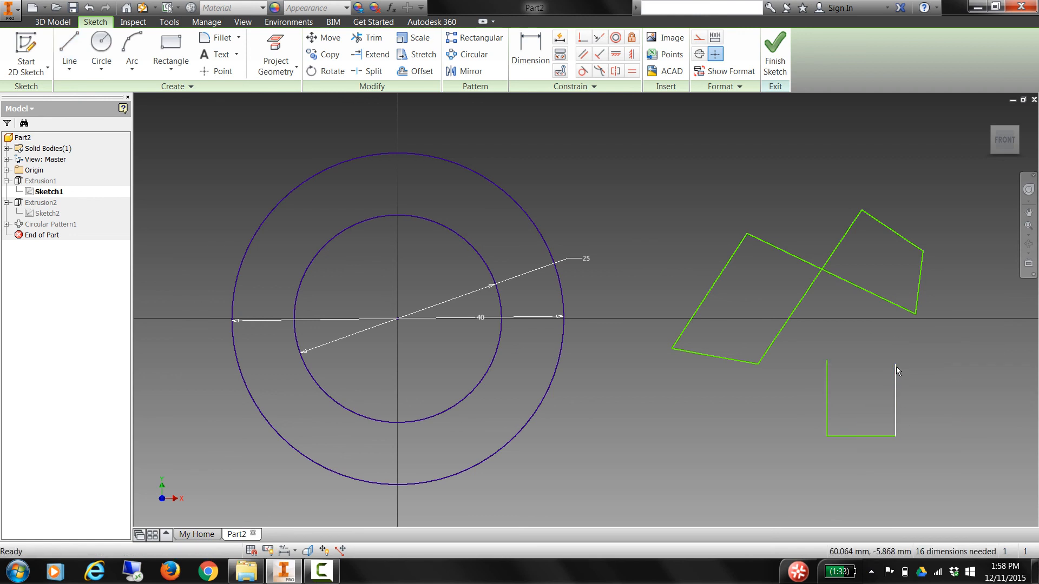